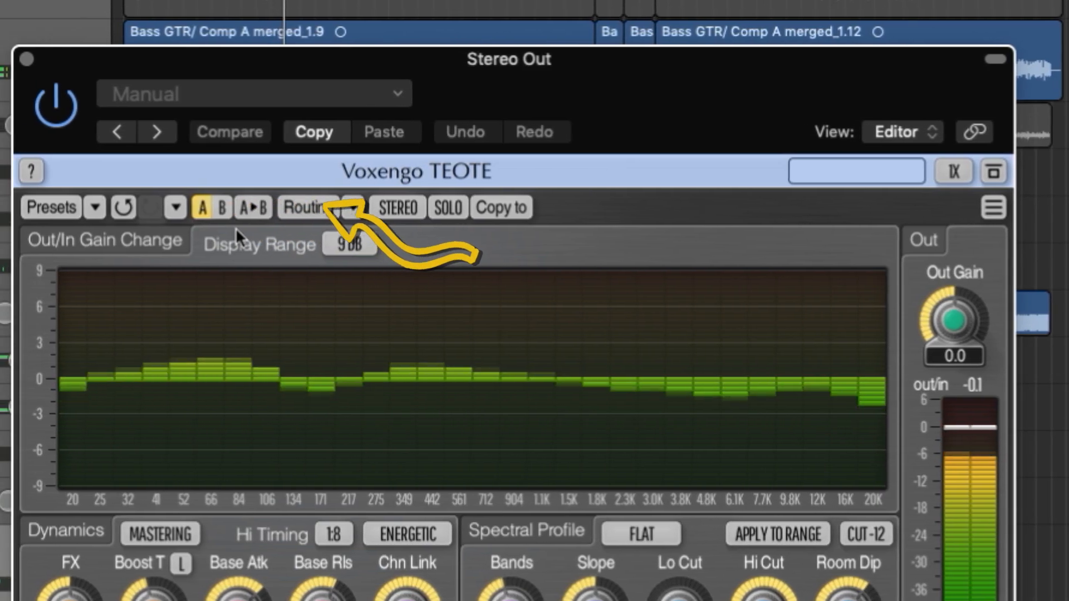
- Look through the factory presets in the Preset Manager and the available channel routing modes
click(33, 208)
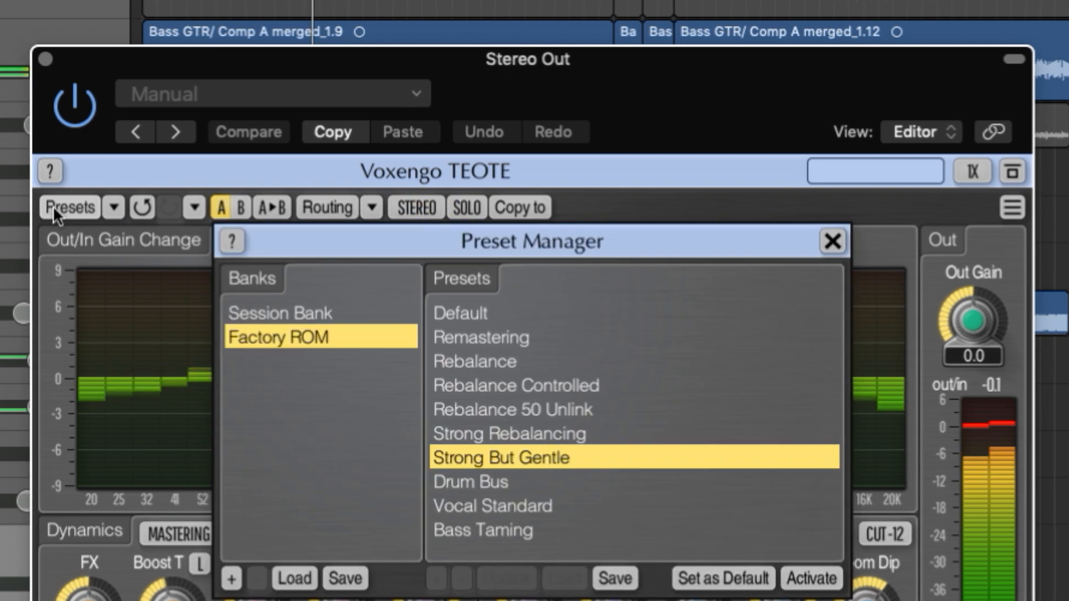
click(52, 206)
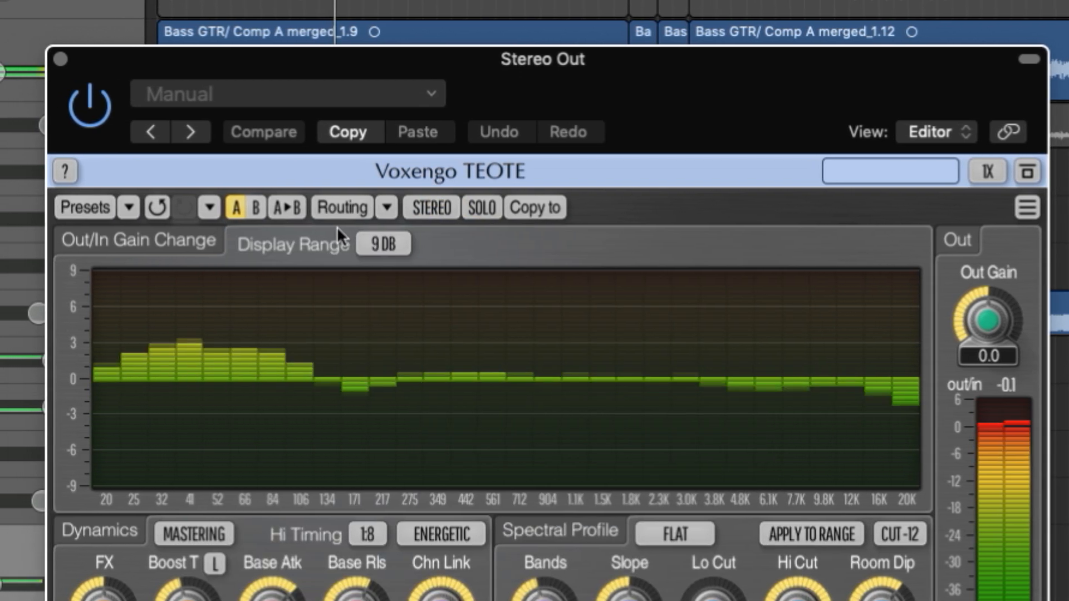
click(339, 211)
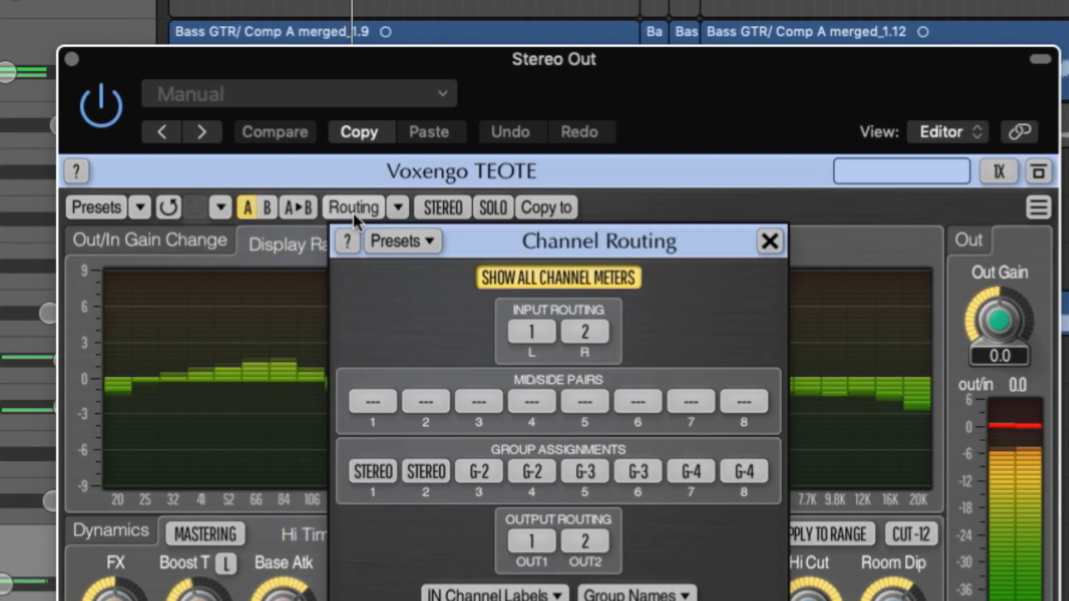
click(353, 212)
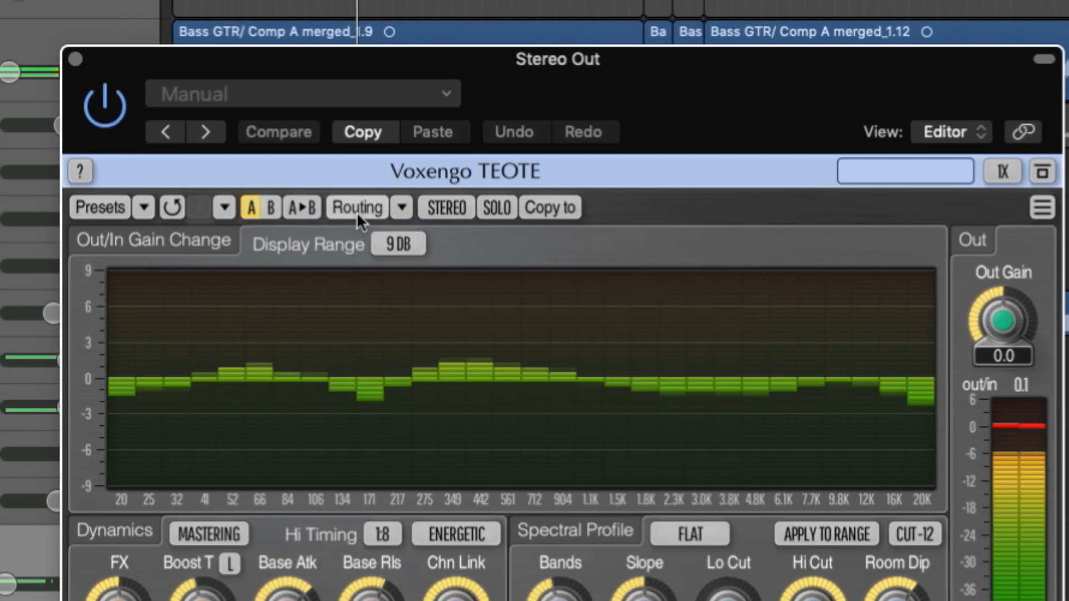
click(415, 208)
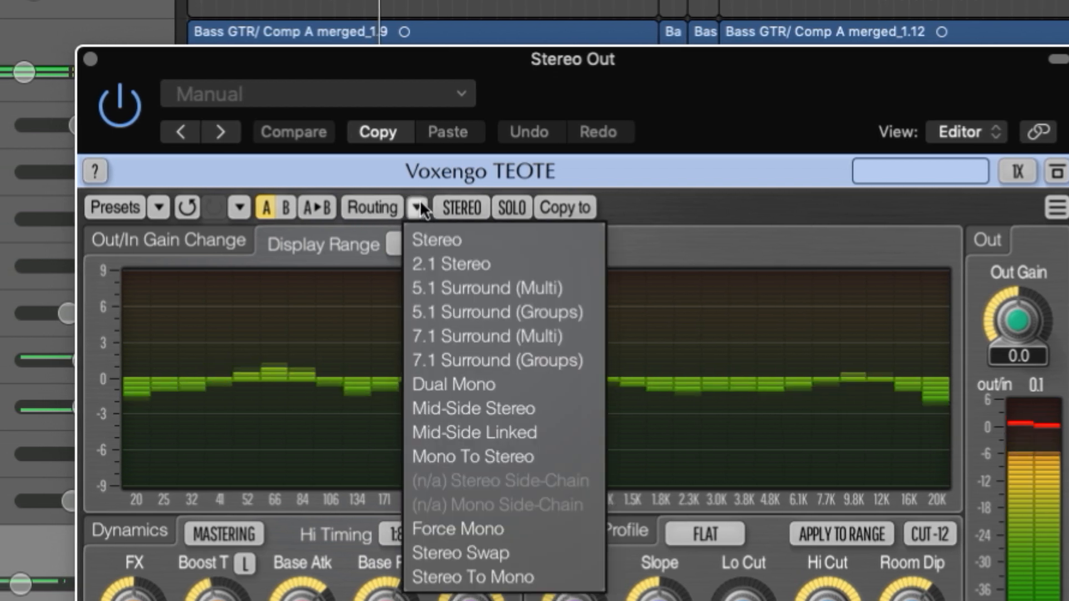
click(416, 207)
- Review the presets offered in the session bank without loading one
click(170, 207)
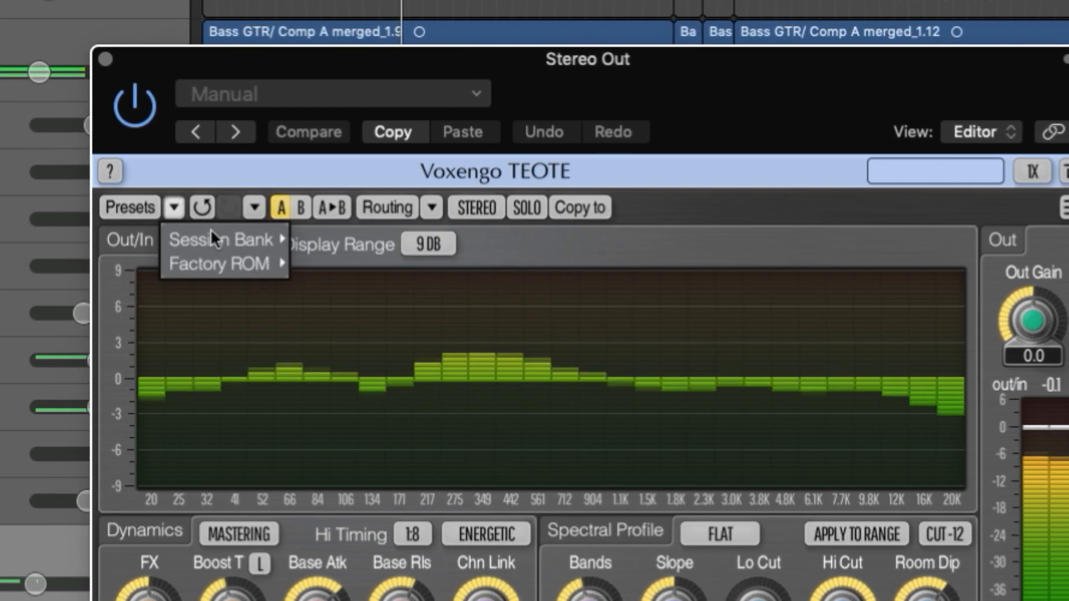
mouse_move(223, 239)
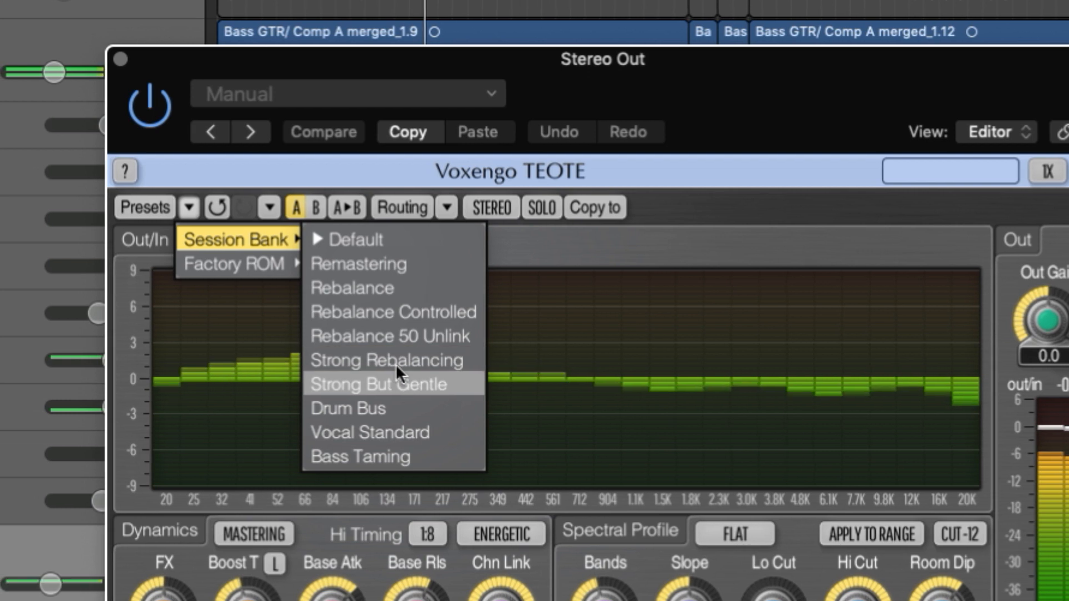
click(779, 177)
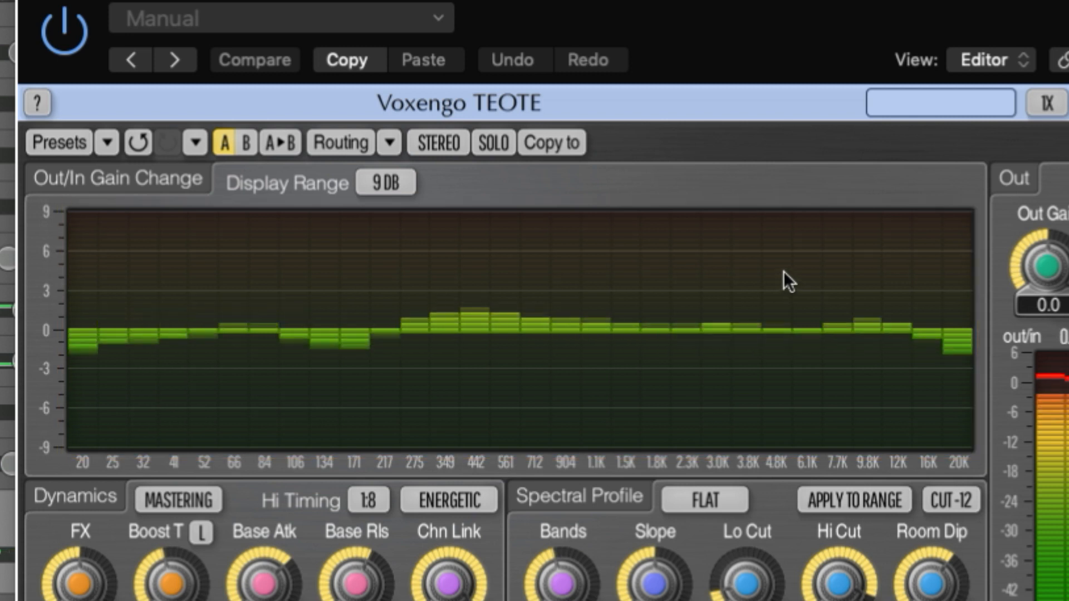
- Try an 18 dB display range for the gain change graph and settle on 6 dB
click(387, 184)
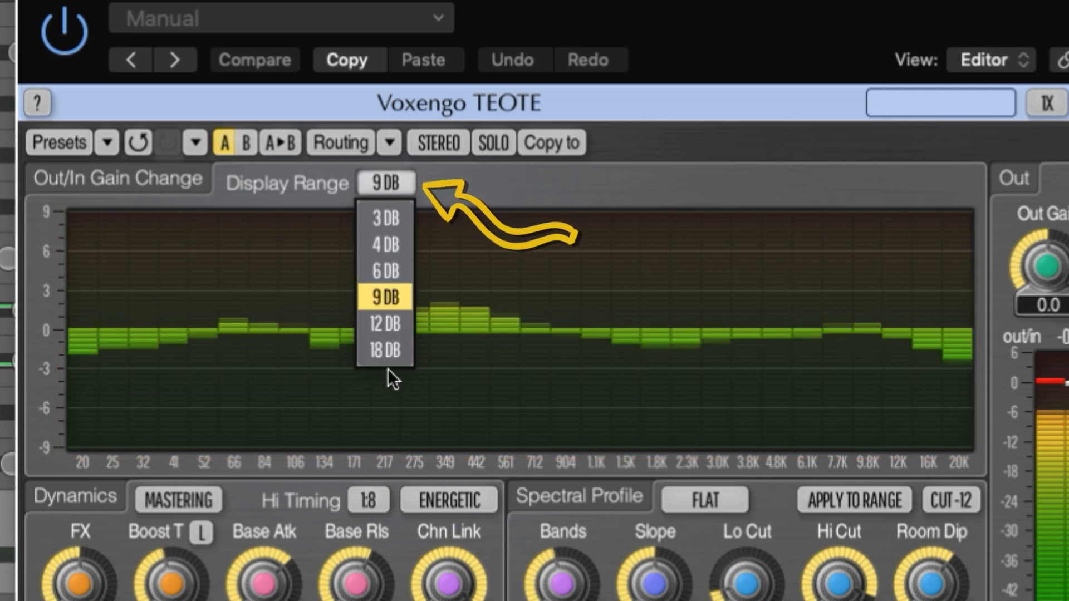
click(386, 348)
click(393, 184)
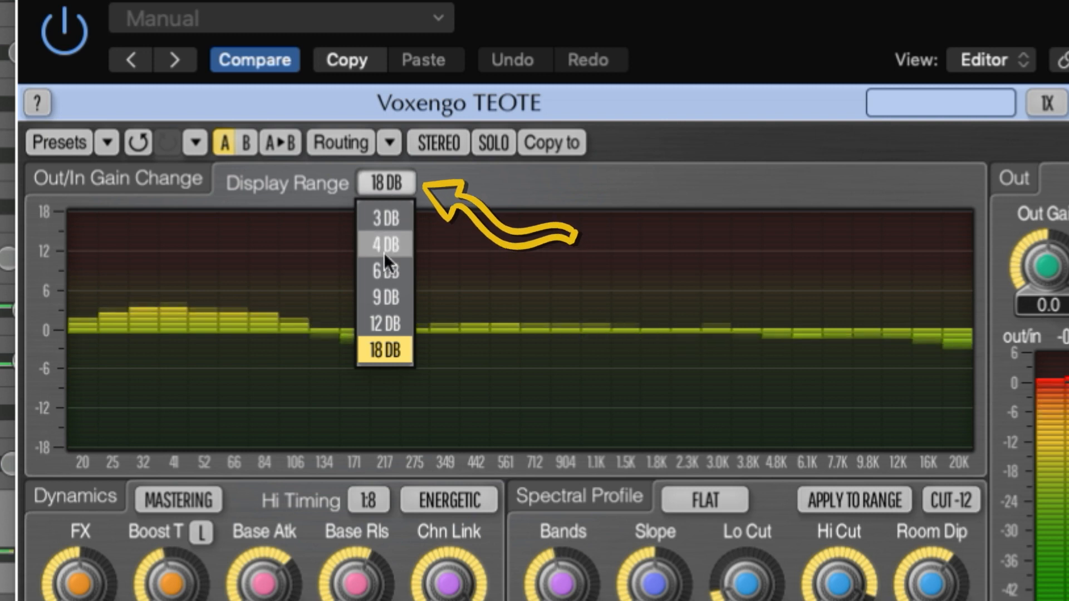
click(383, 272)
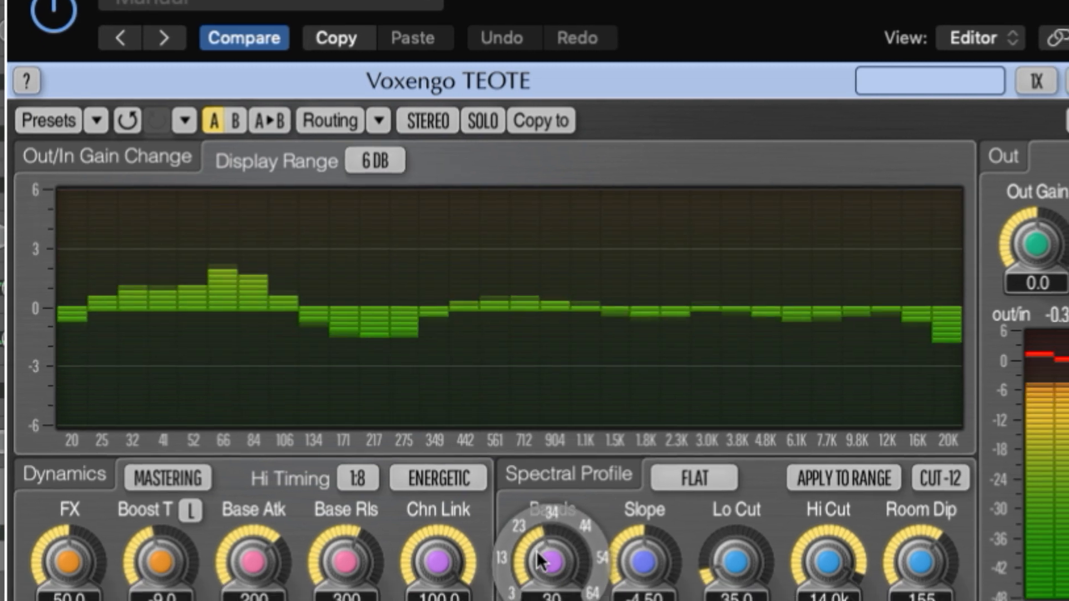
- Set the number of spectral bands to 31 and raise the output gain to 0.4
drag(550, 570, 550, 562)
mouse_move(522, 504)
mouse_down()
mouse_move(522, 406)
mouse_move(522, 508)
mouse_up()
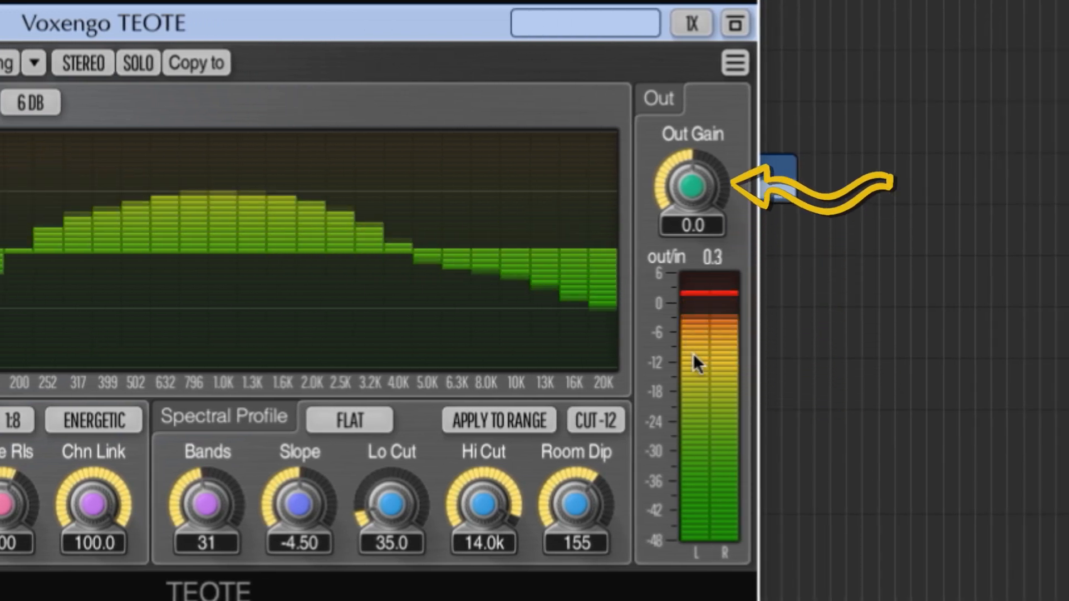
mouse_move(699, 222)
mouse_down()
mouse_move(699, 204)
mouse_move(699, 220)
mouse_up()
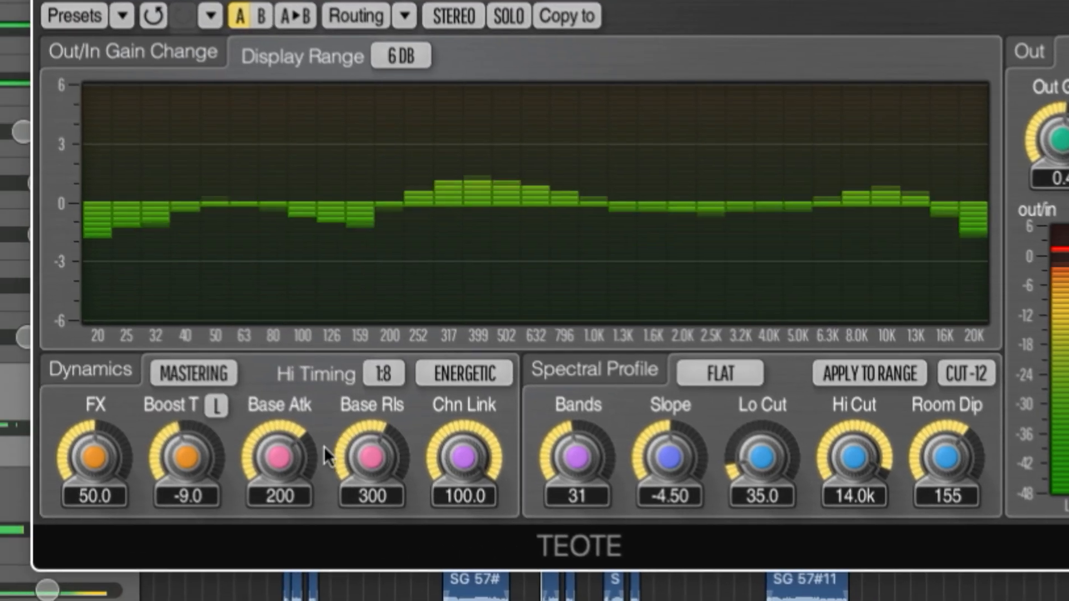
- Set the dynamics FX amount to 53.7 and Boost T to -7.0, and try the L switch of Boost T
mouse_move(93, 470)
mouse_down()
mouse_move(94, 453)
mouse_move(94, 469)
mouse_up()
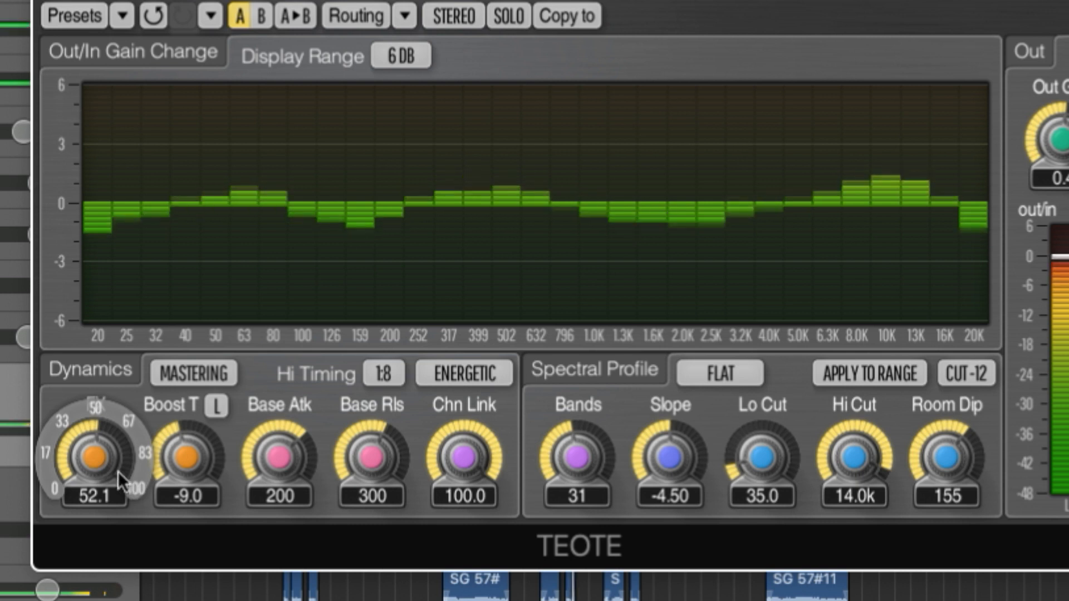
drag(95, 455, 94, 458)
drag(186, 466, 185, 458)
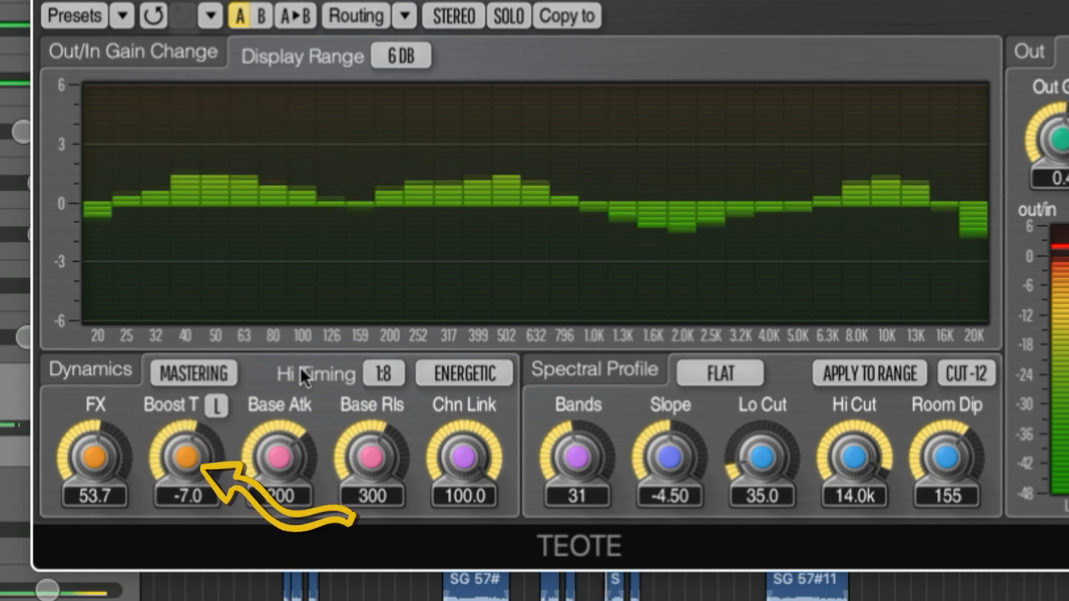
click(223, 408)
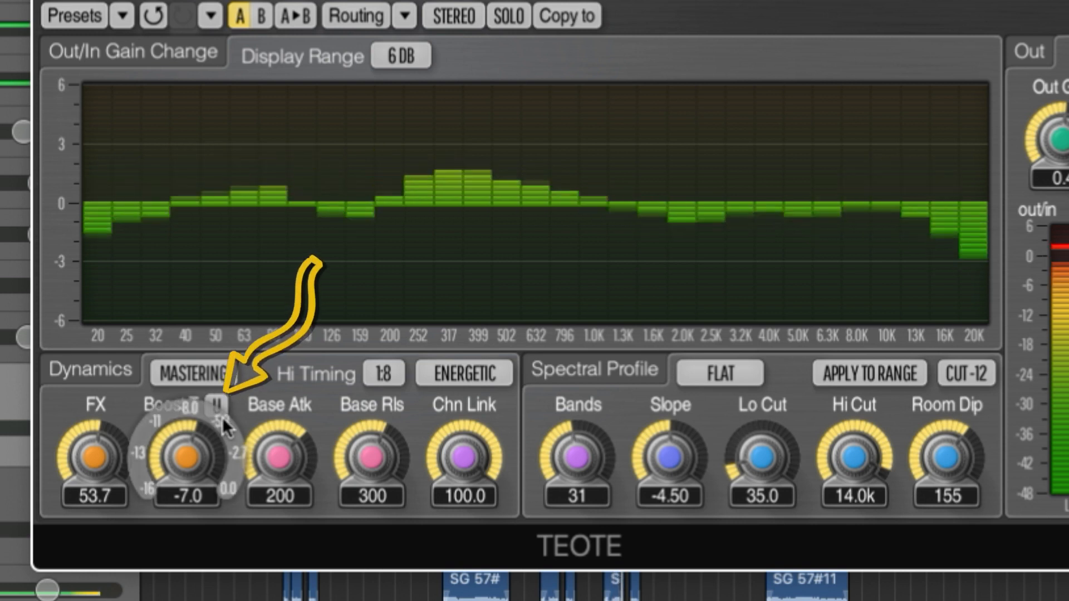
click(219, 407)
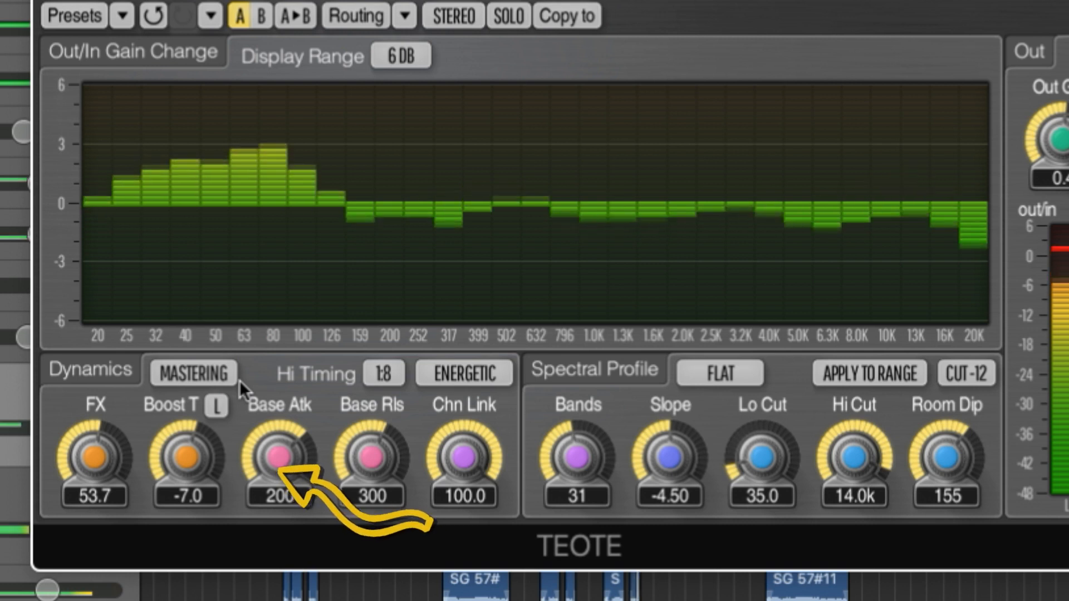
- Adjust the dynamics timing by setting Base Atk to 186 and Base Rls to 336
mouse_move(289, 449)
mouse_move(283, 447)
mouse_down()
mouse_move(282, 467)
mouse_move(283, 454)
mouse_up()
mouse_move(362, 457)
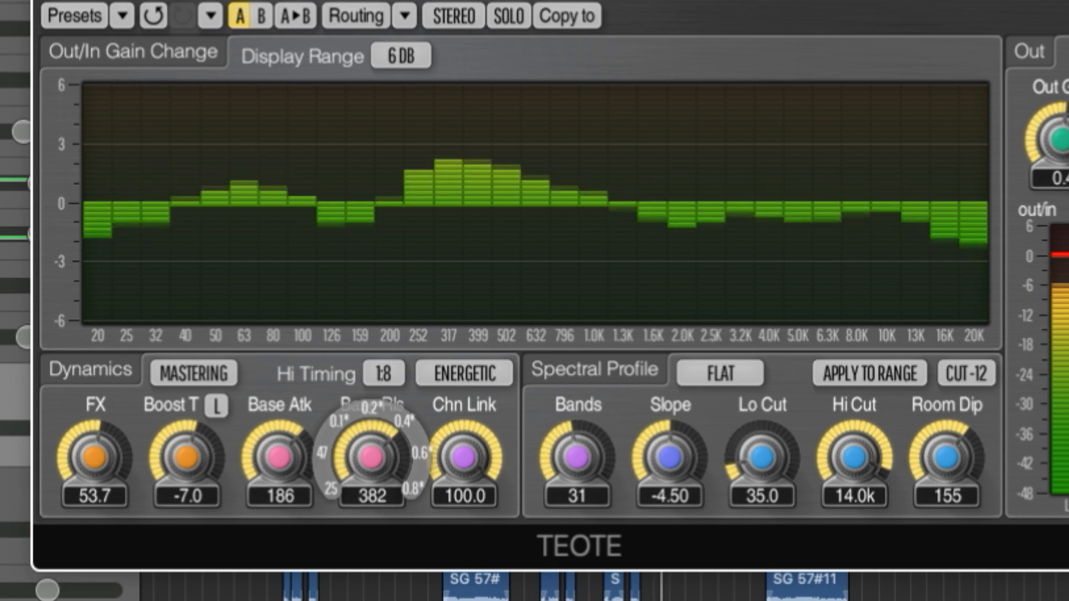
drag(370, 458, 370, 461)
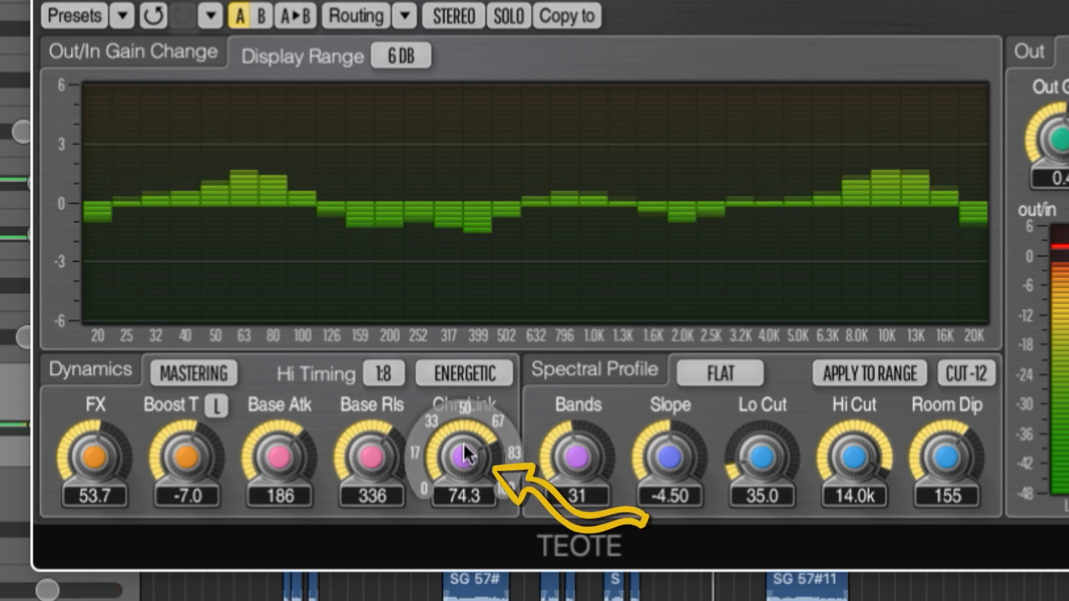
- Try lower Chn Link amounts down to 0.3 and return it to 100.0
drag(463, 443, 463, 452)
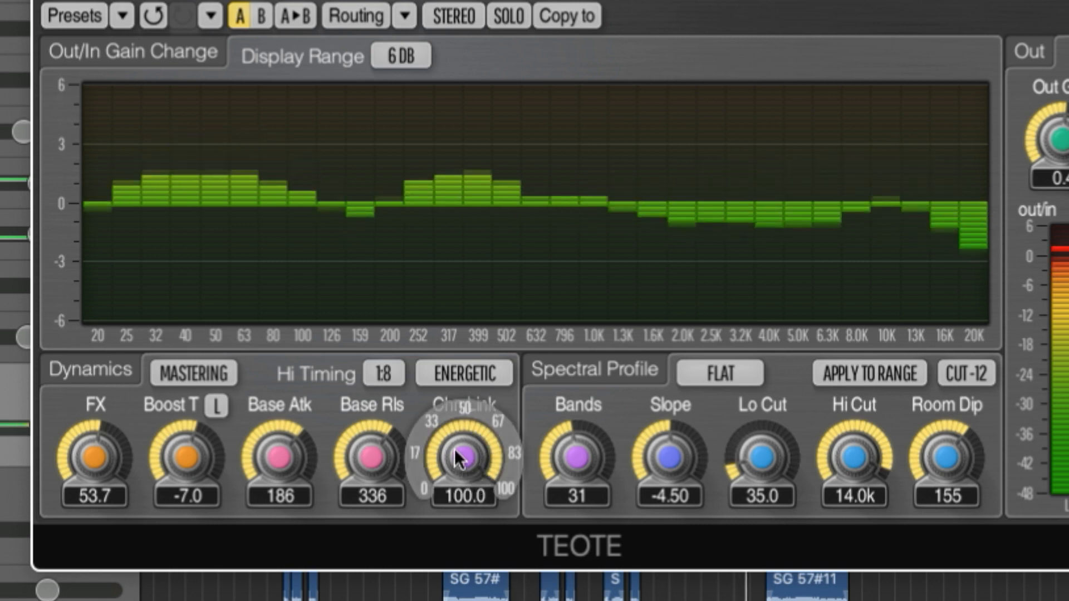
drag(461, 467, 461, 471)
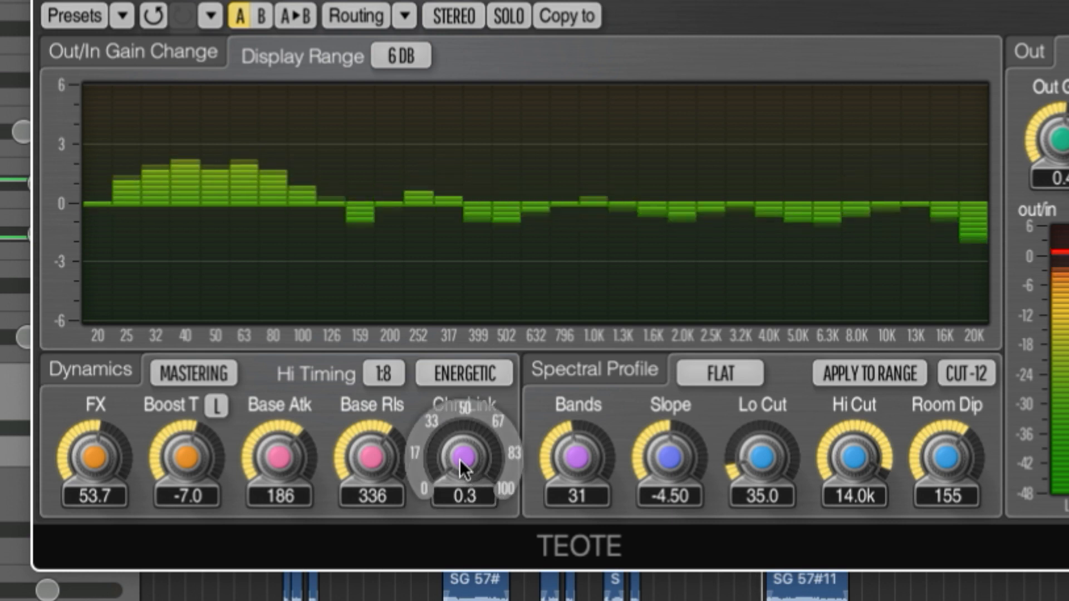
drag(459, 459, 515, 597)
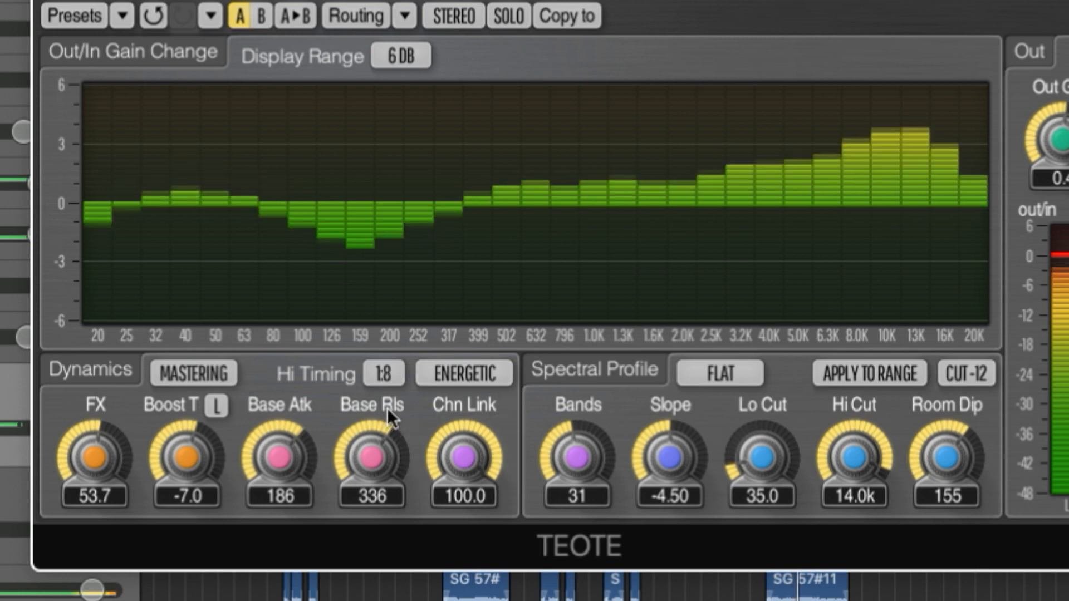
- Try the Controlled dynamics mode in place of Energetic and settle on Fluid Stable
click(466, 370)
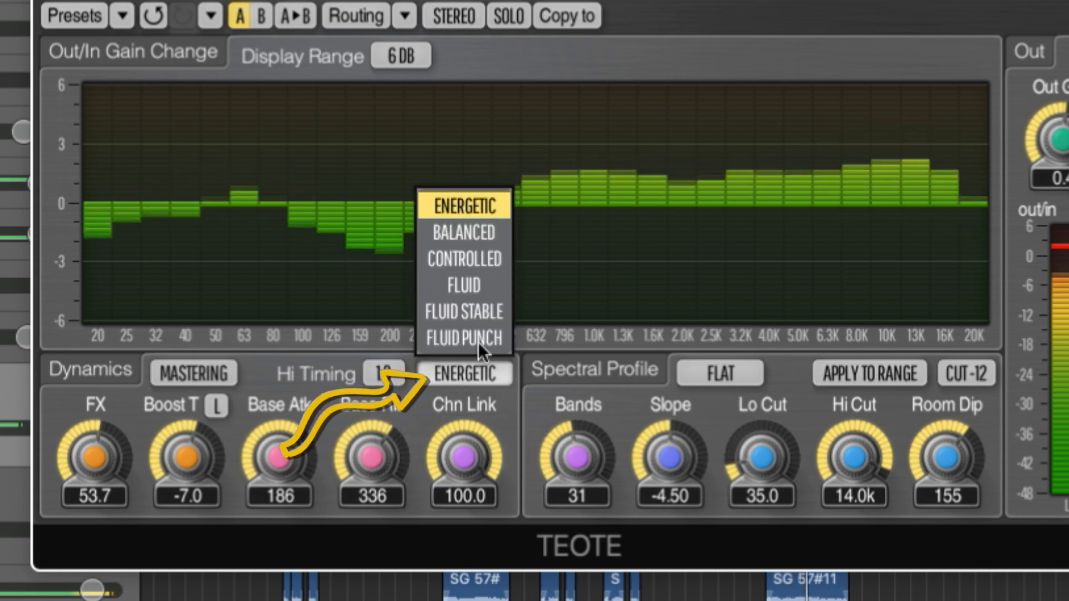
click(491, 253)
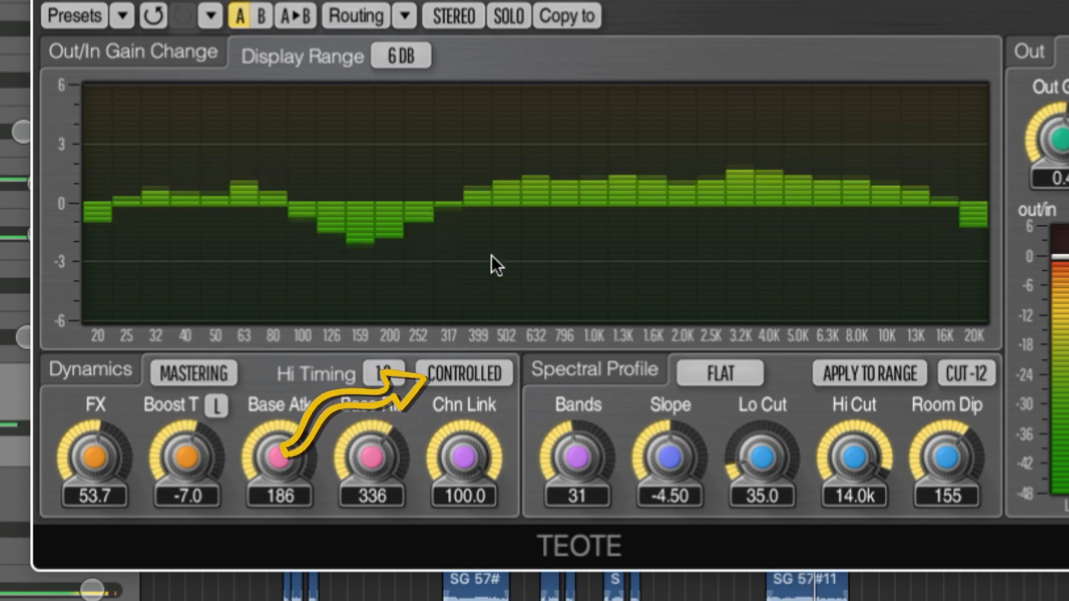
click(474, 376)
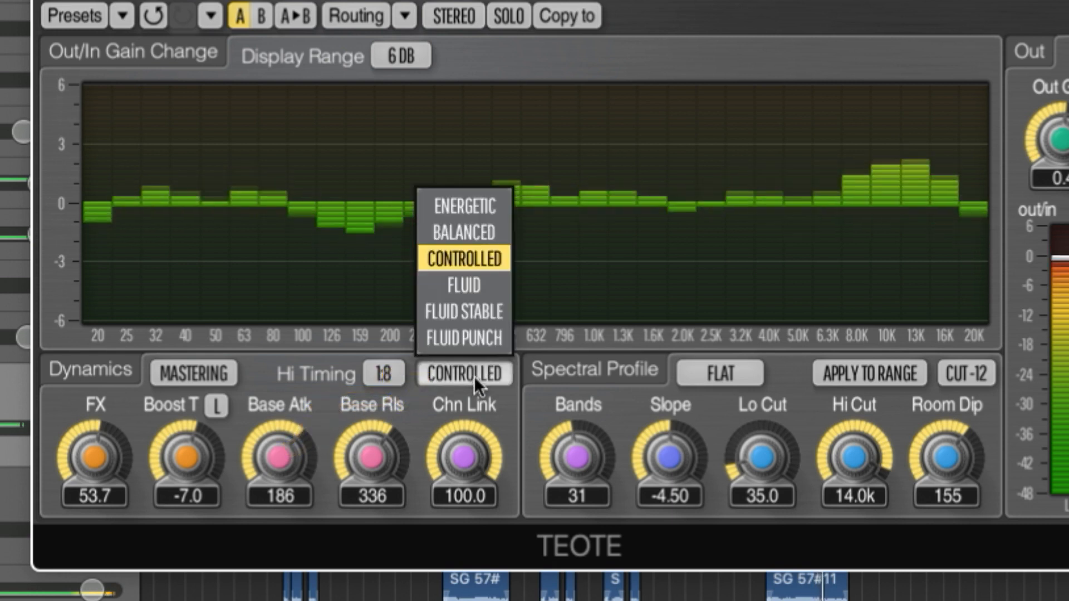
click(498, 309)
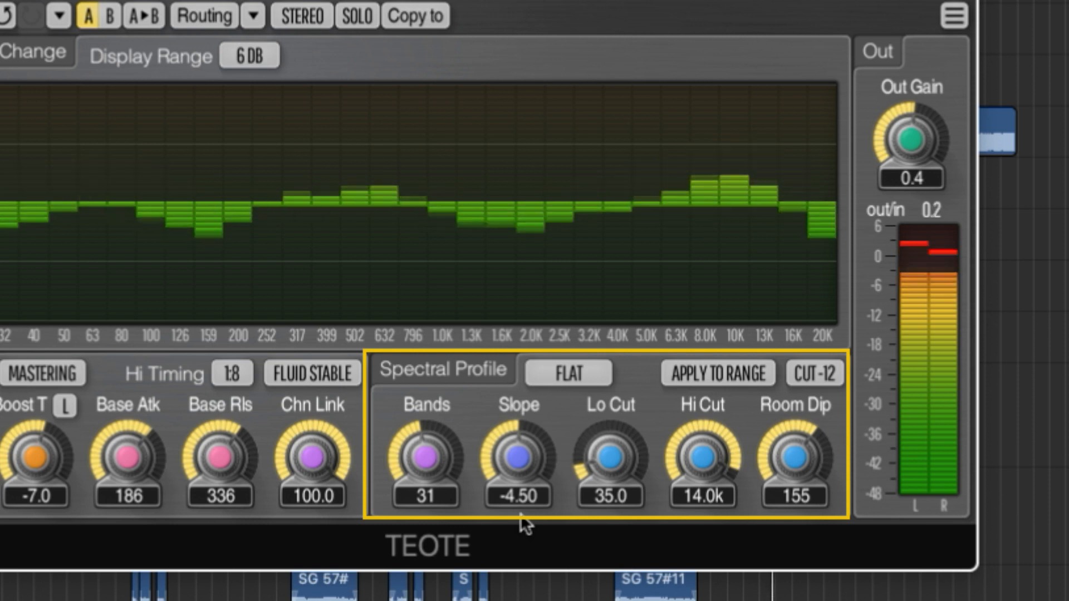
- Raise the number of bands in the spectral profile to 36
mouse_move(504, 509)
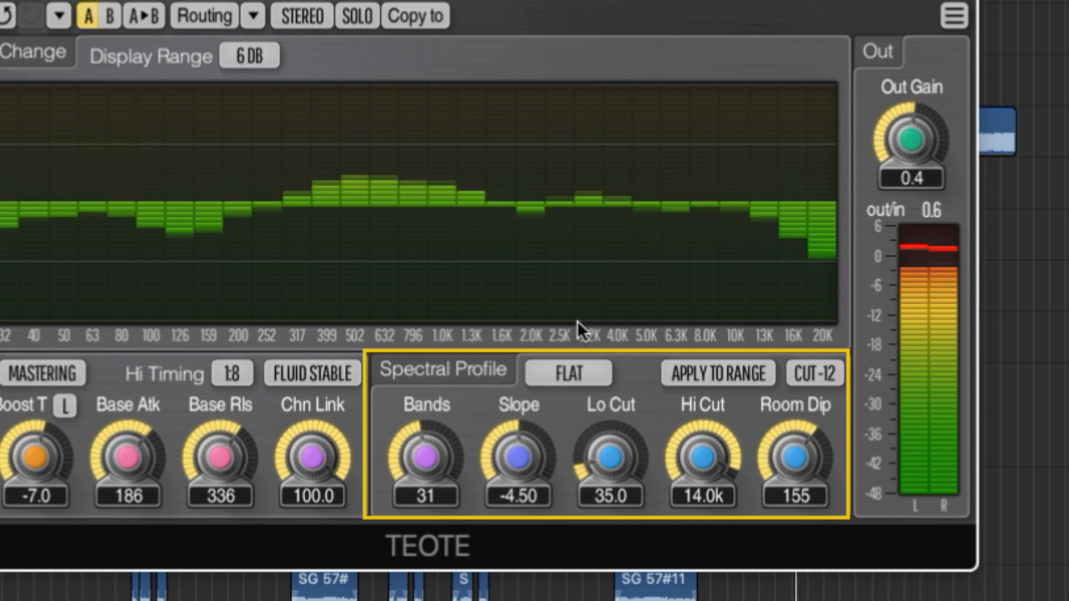
mouse_move(427, 453)
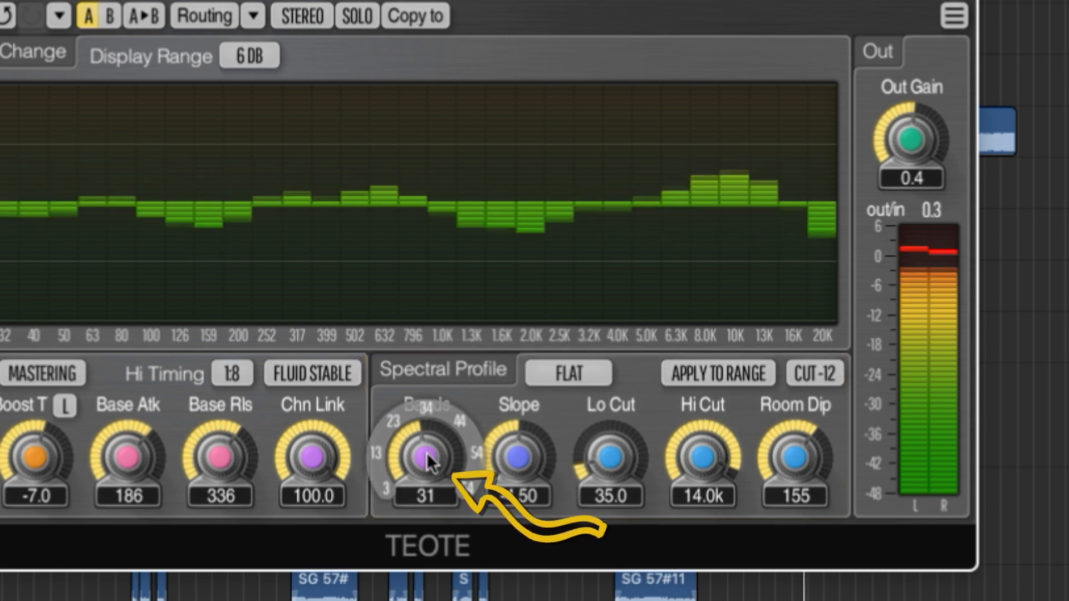
mouse_move(426, 453)
mouse_down()
mouse_move(426, 427)
mouse_move(426, 443)
mouse_up()
- Try a different Slope for the spectral profile and set it back to -4.5
mouse_move(511, 480)
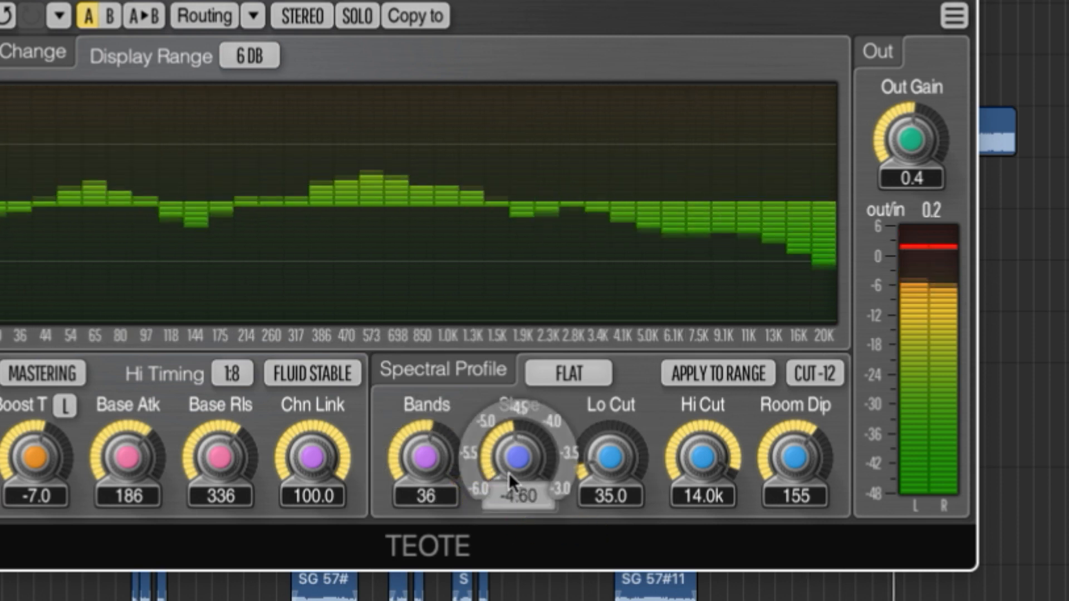
drag(511, 480, 510, 473)
click(528, 497)
text(-4)
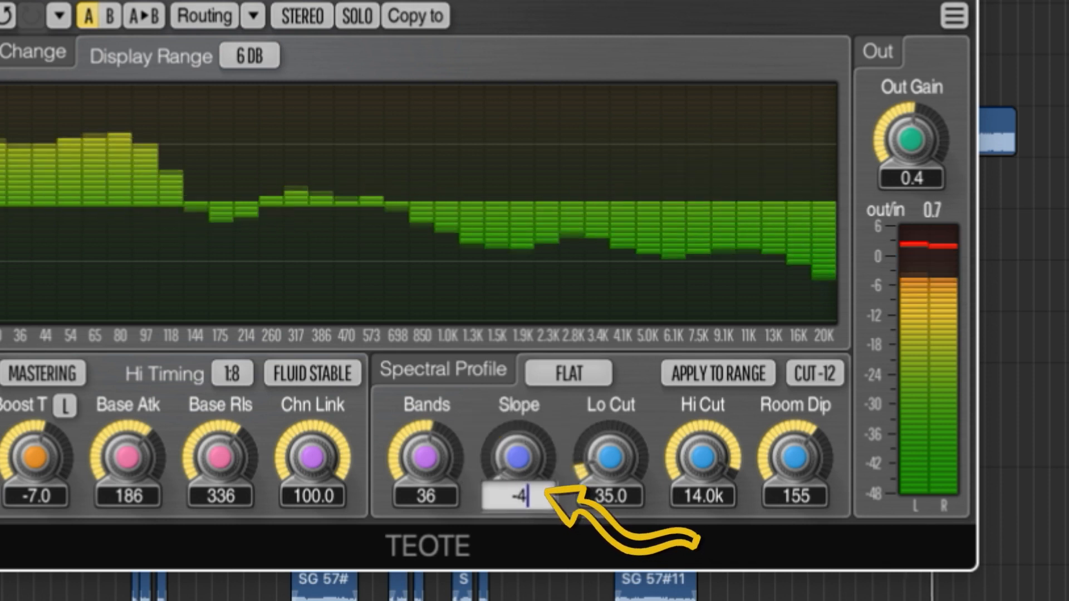
text(.5)
key(Return)
- Set Lo Cut to 171 and Hi Cut to 20.0k, trying the CUT-6 filter slope before restoring CUT-12
mouse_move(721, 501)
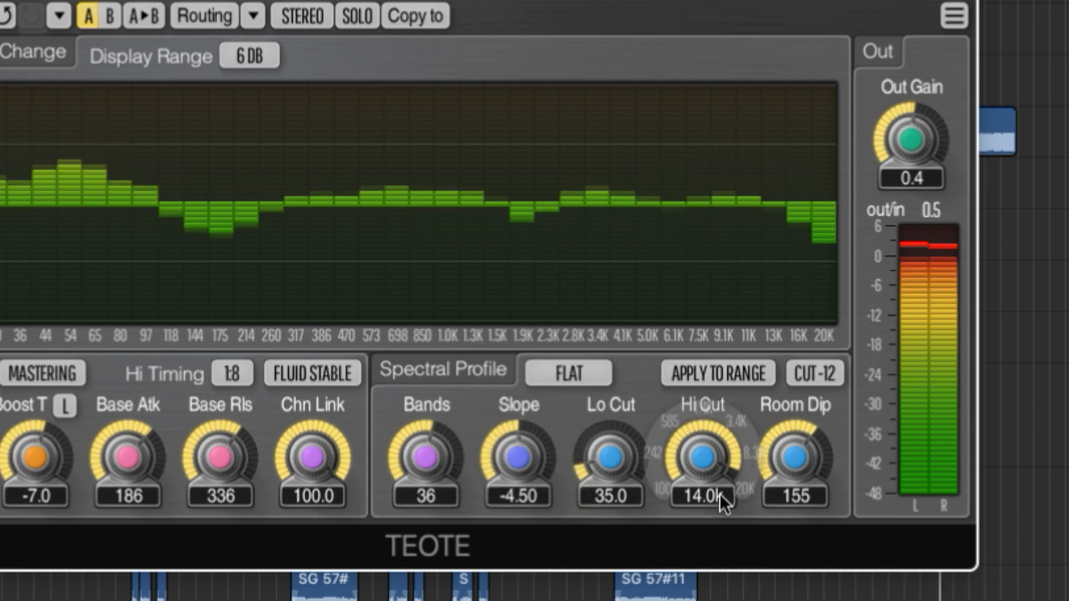
mouse_move(616, 490)
mouse_down()
mouse_move(615, 468)
mouse_move(616, 476)
mouse_up()
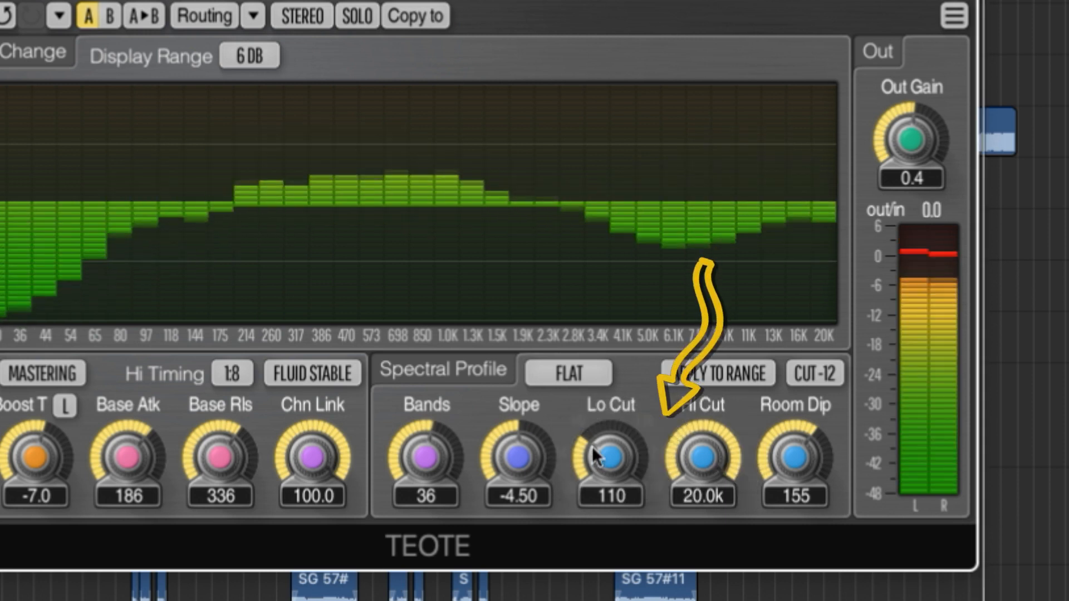
drag(605, 454, 604, 446)
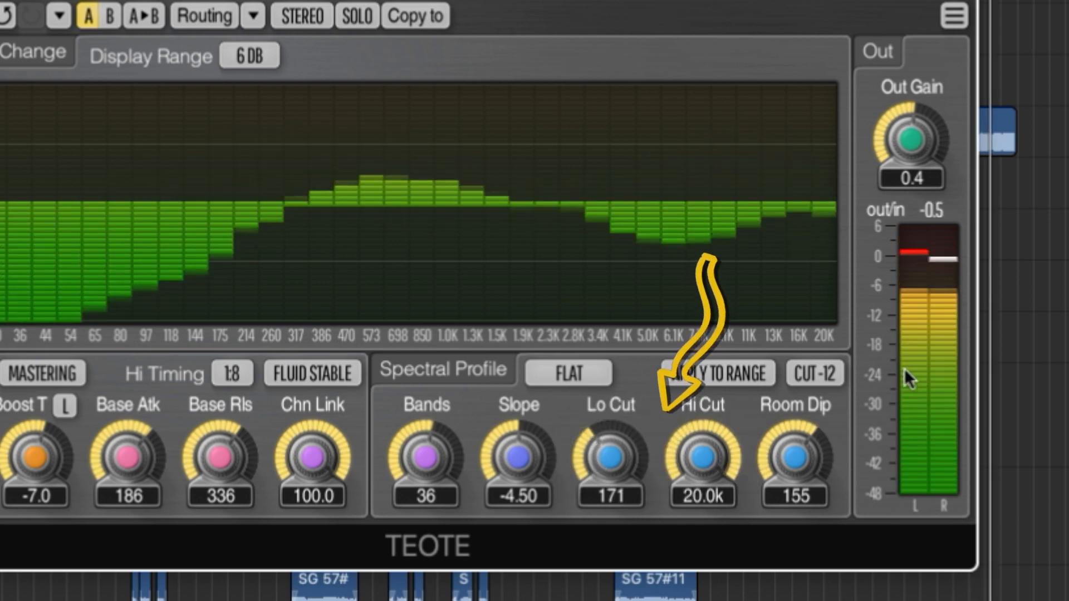
click(835, 374)
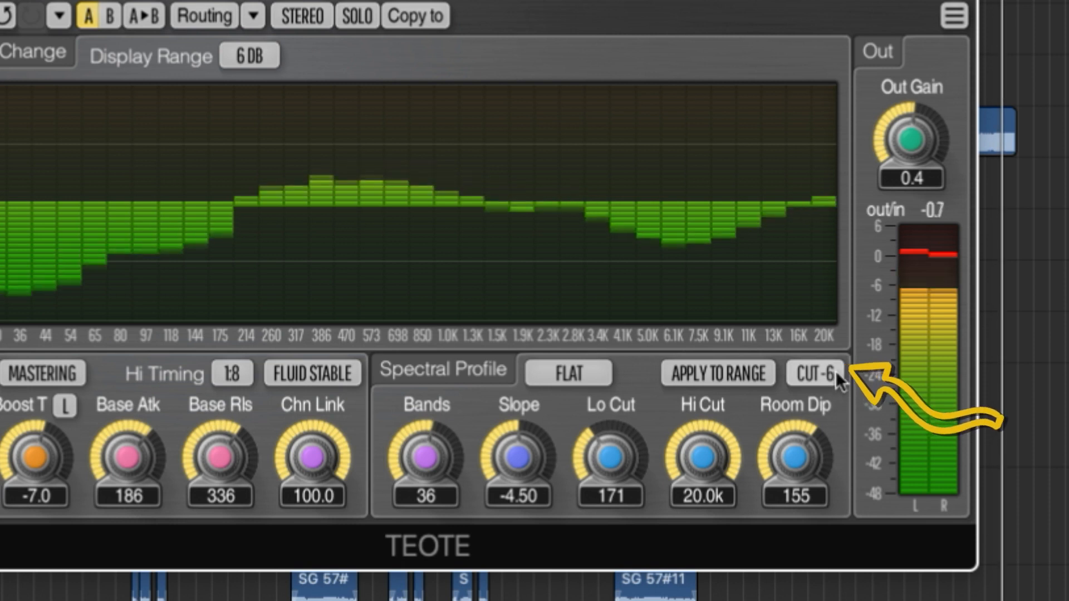
click(835, 373)
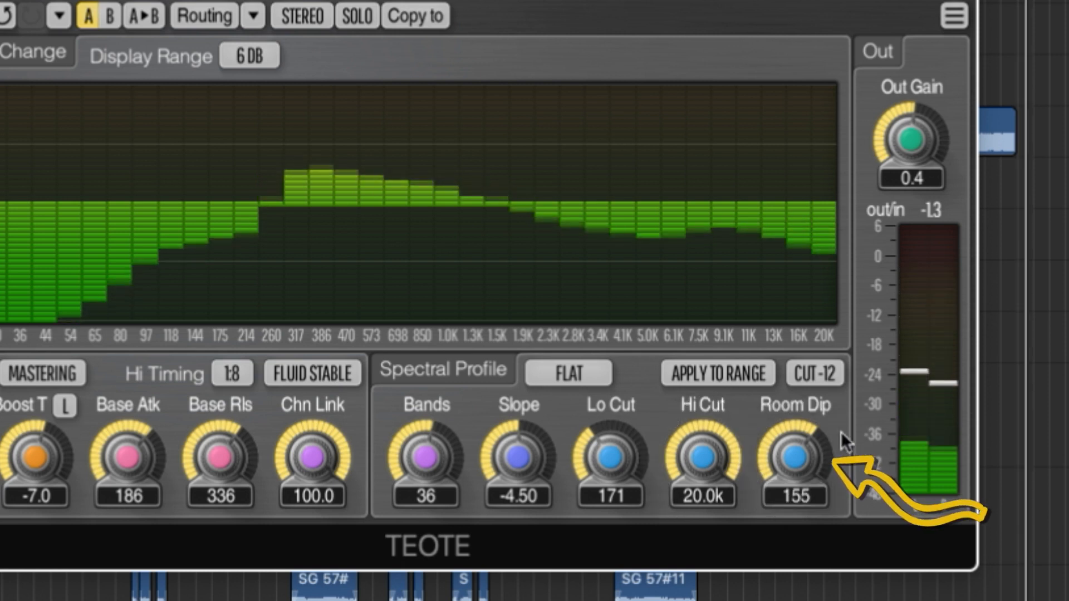
- Lower the Room Dip frequency of the spectral profile to 143
drag(795, 456, 795, 473)
drag(795, 457, 796, 438)
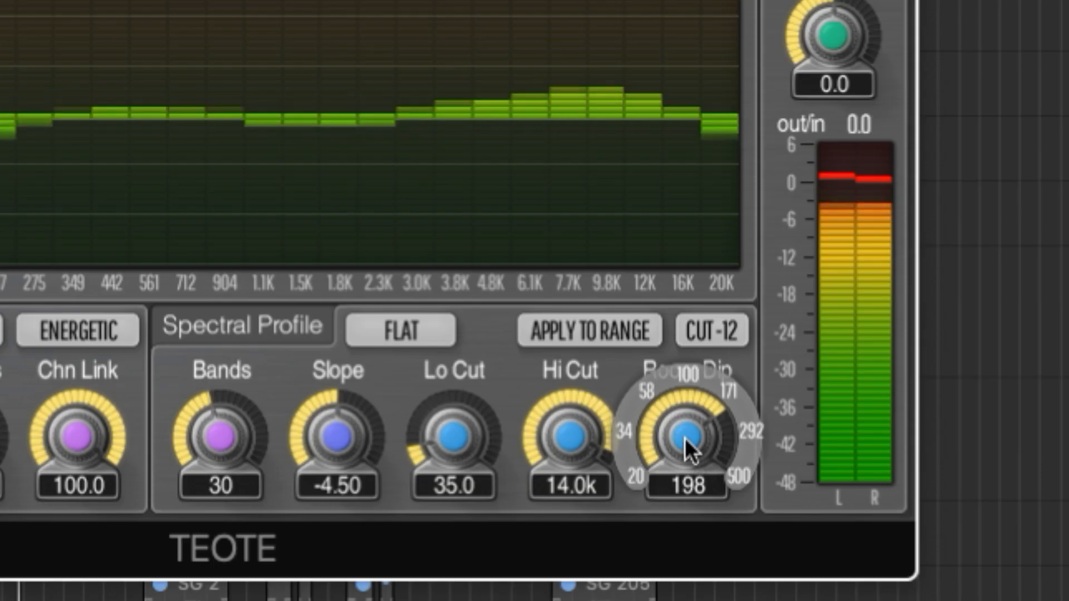
drag(686, 445, 686, 479)
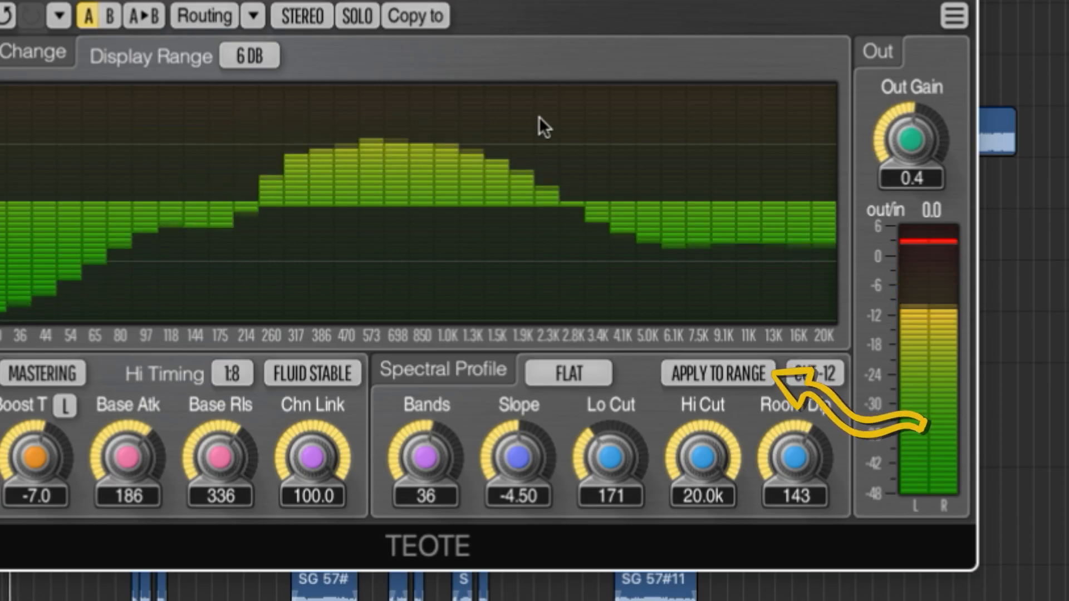
- Apply the spectral profile to a limited range, with Range Lo at 92.0 and Range Hi at 6.17k
click(722, 375)
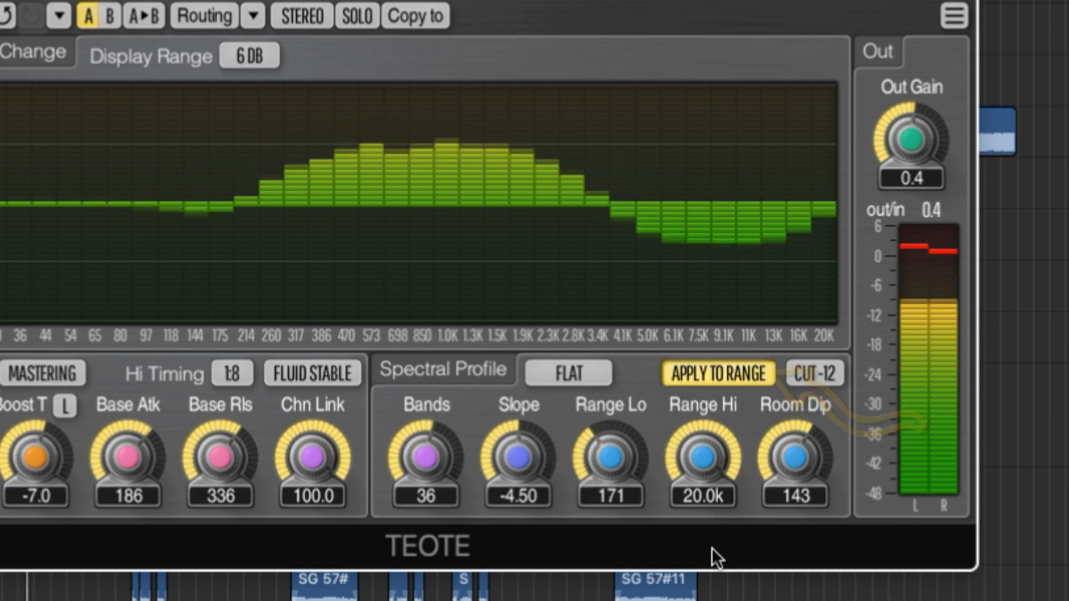
drag(623, 453, 622, 492)
drag(693, 445, 693, 483)
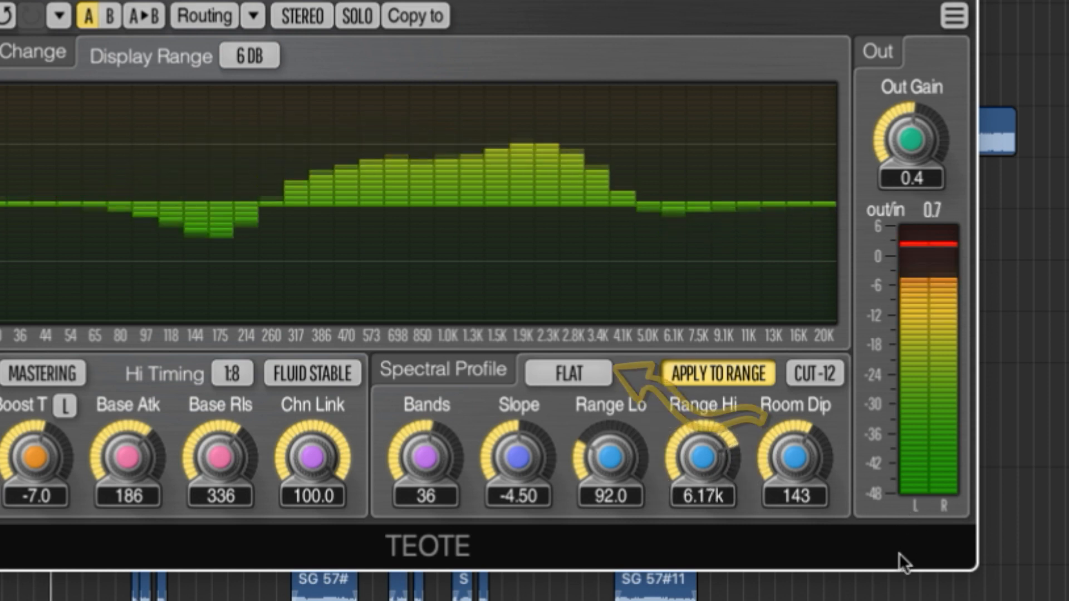
- Try the EQ.LOUD spectral profile, then choose EQL+ROCK instead
click(567, 367)
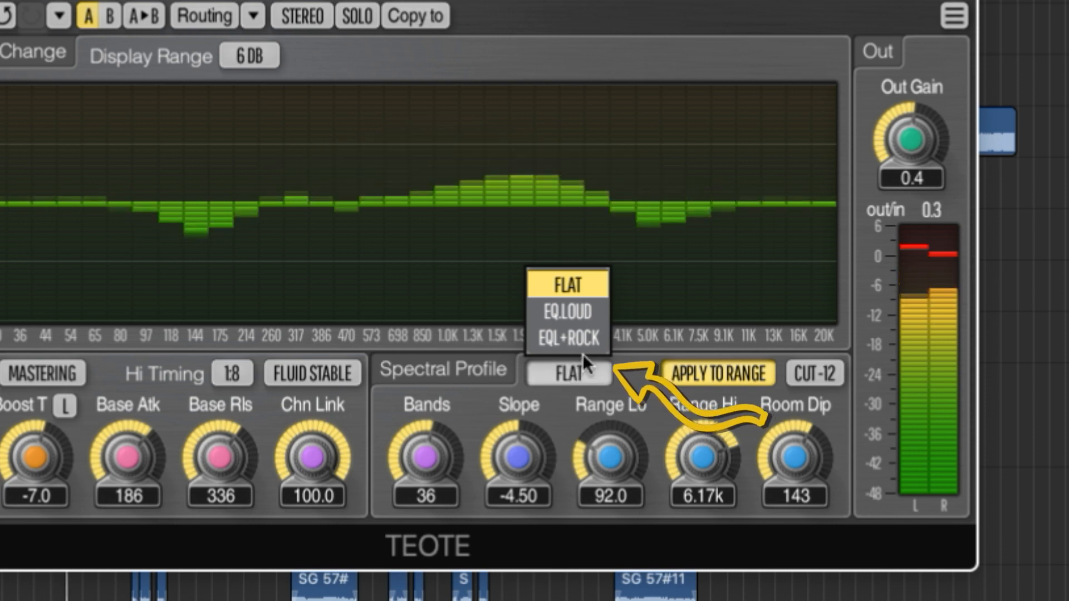
click(595, 309)
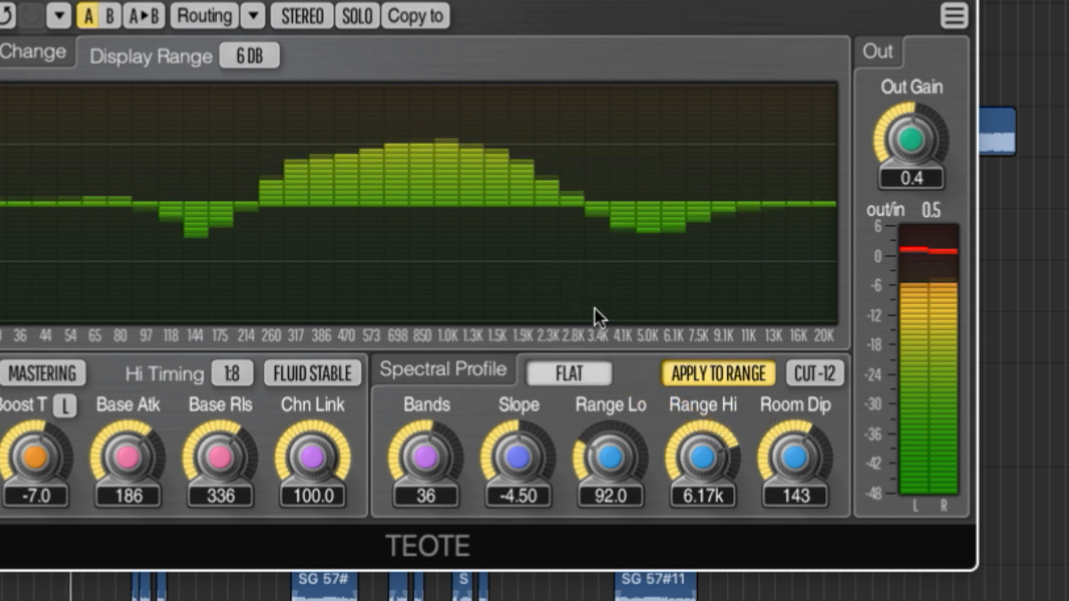
click(587, 372)
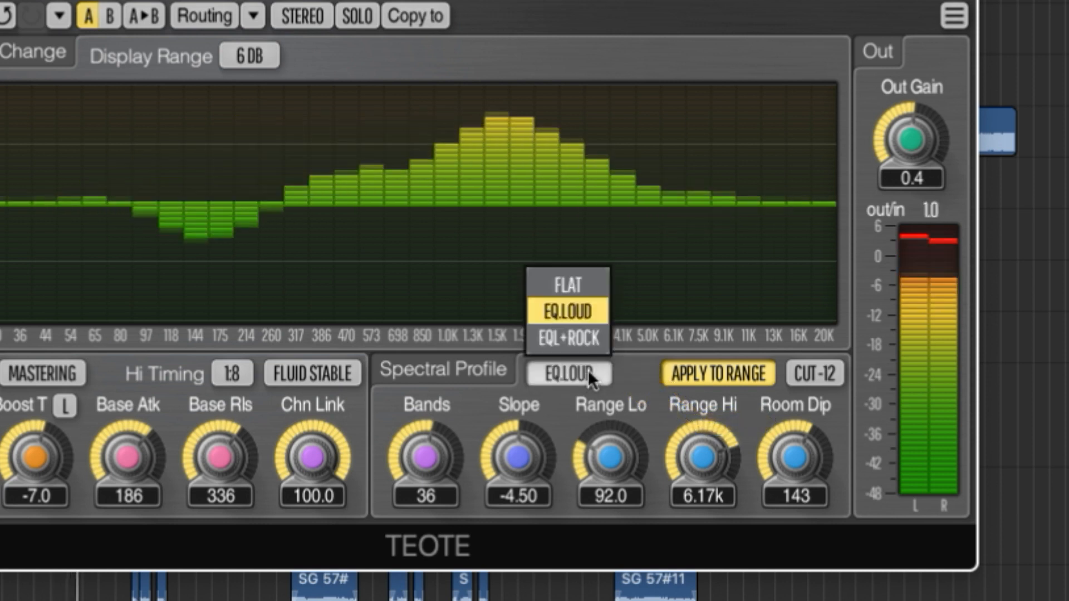
click(590, 334)
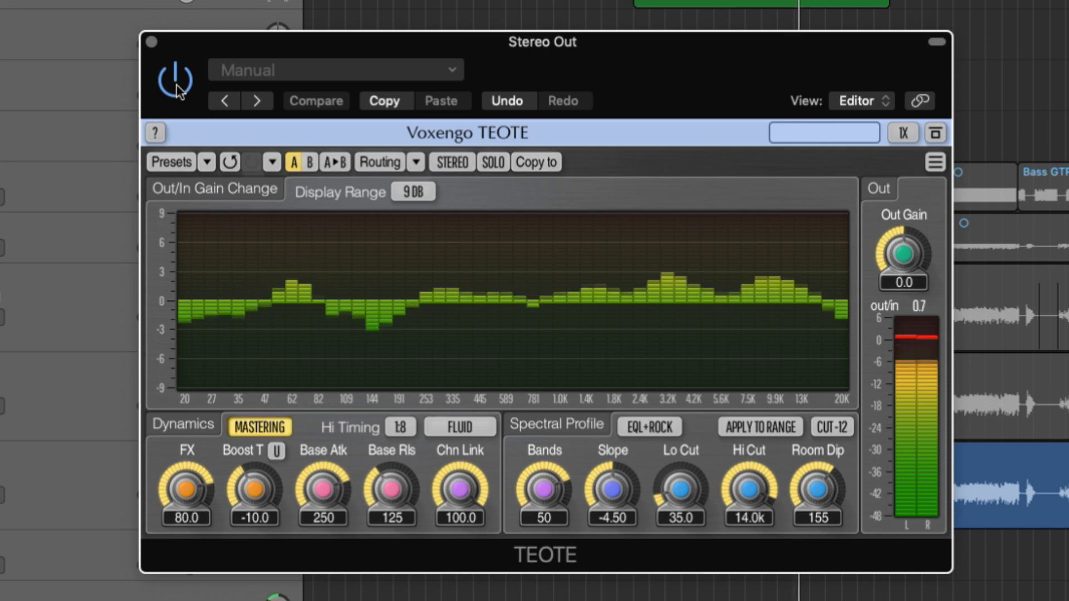
- Bypass and re-enable TEOTE twice to compare the mix with and without the 50-band MASTERING settings
click(176, 89)
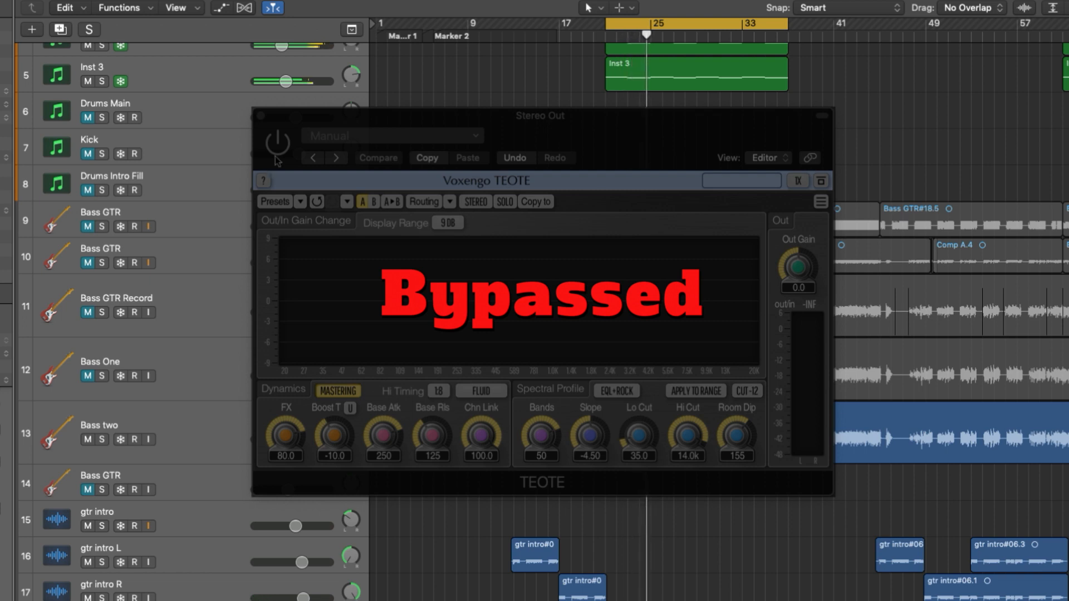
click(278, 148)
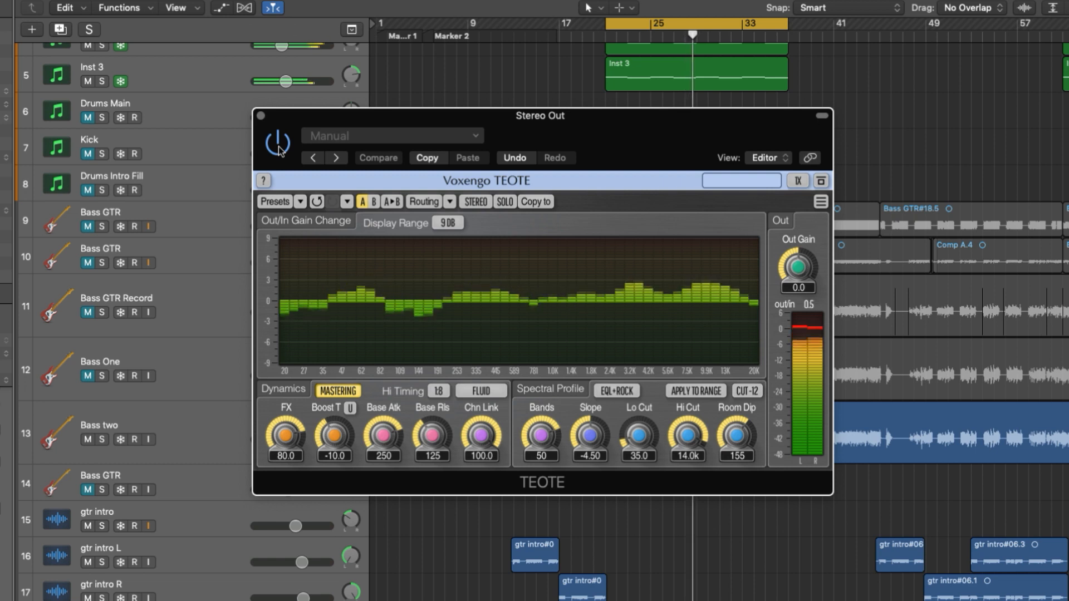
click(277, 146)
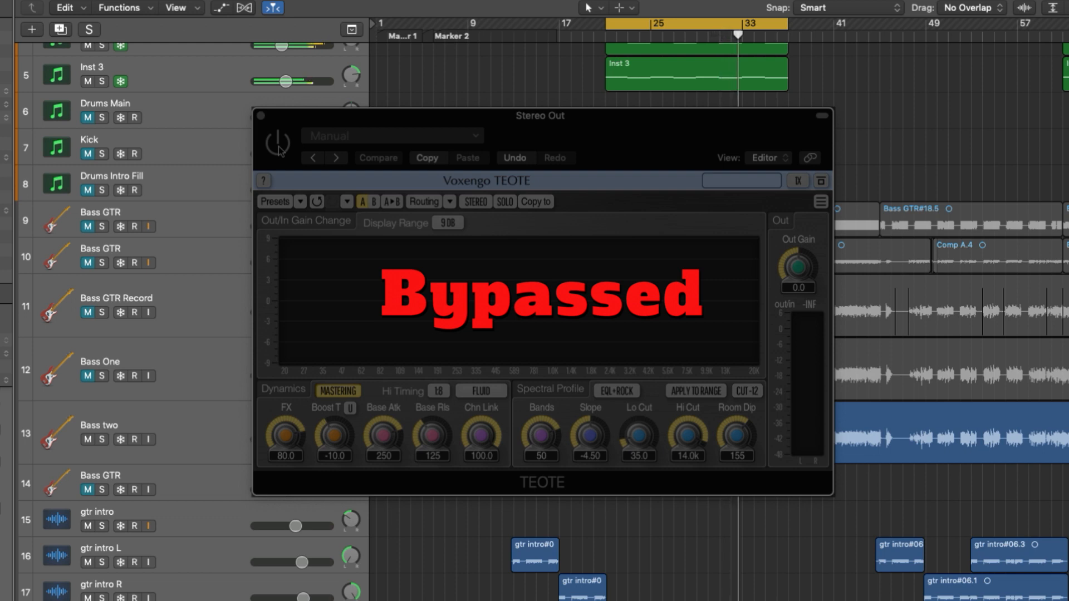
click(278, 145)
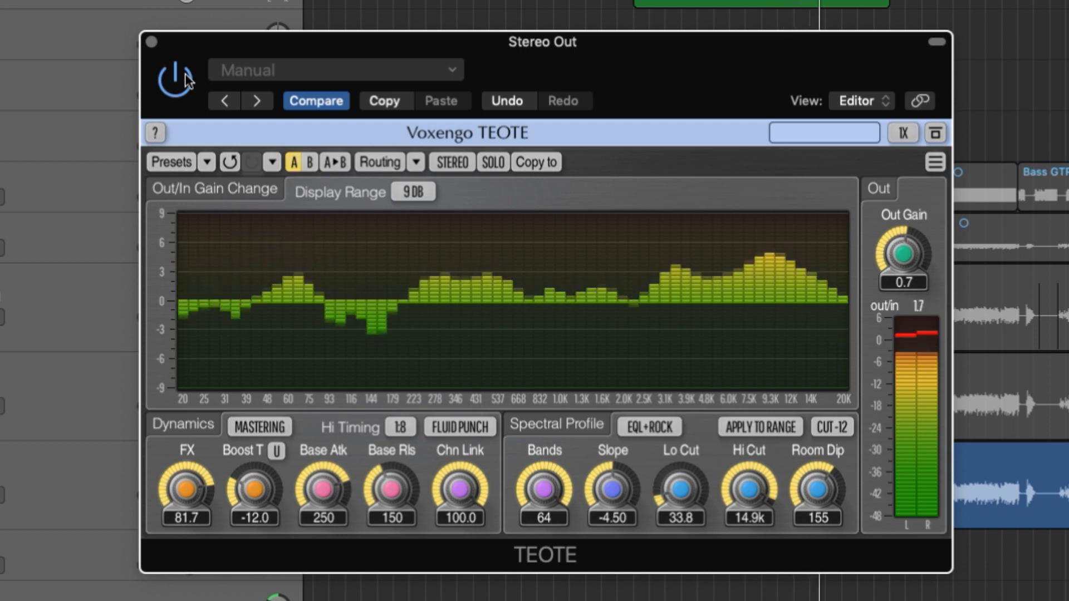
- Compare the bypassed mix twice against the one processed with the 64-band FLUID PUNCH settings
click(185, 76)
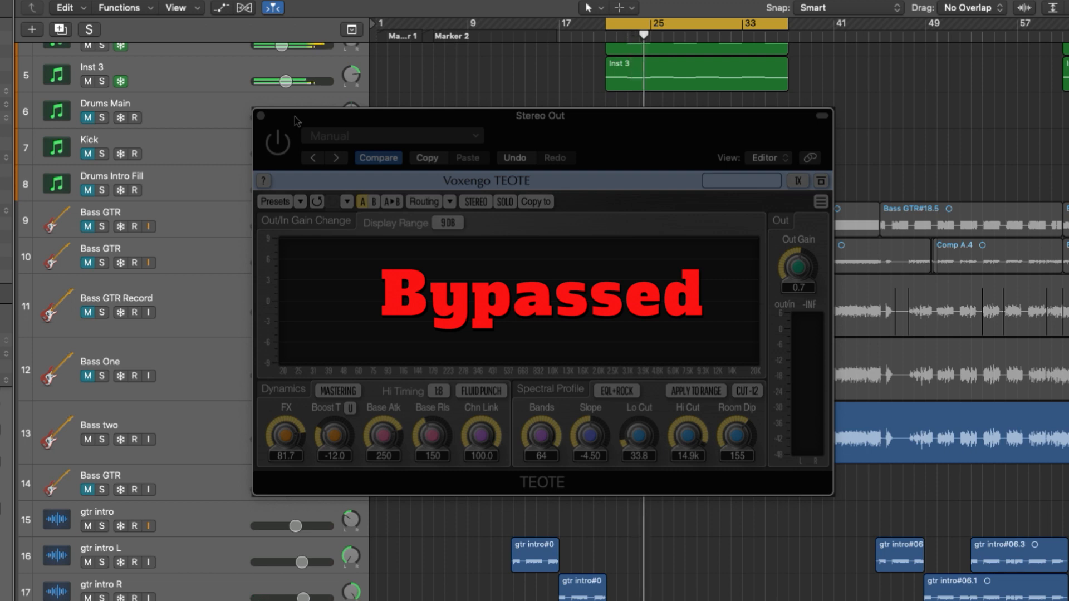
click(284, 142)
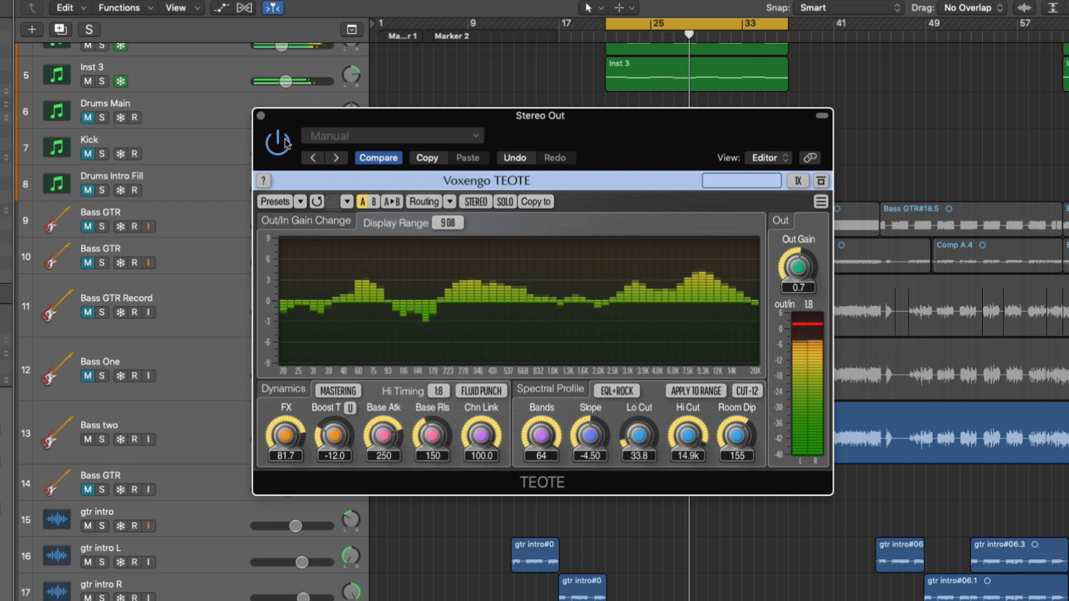
click(284, 143)
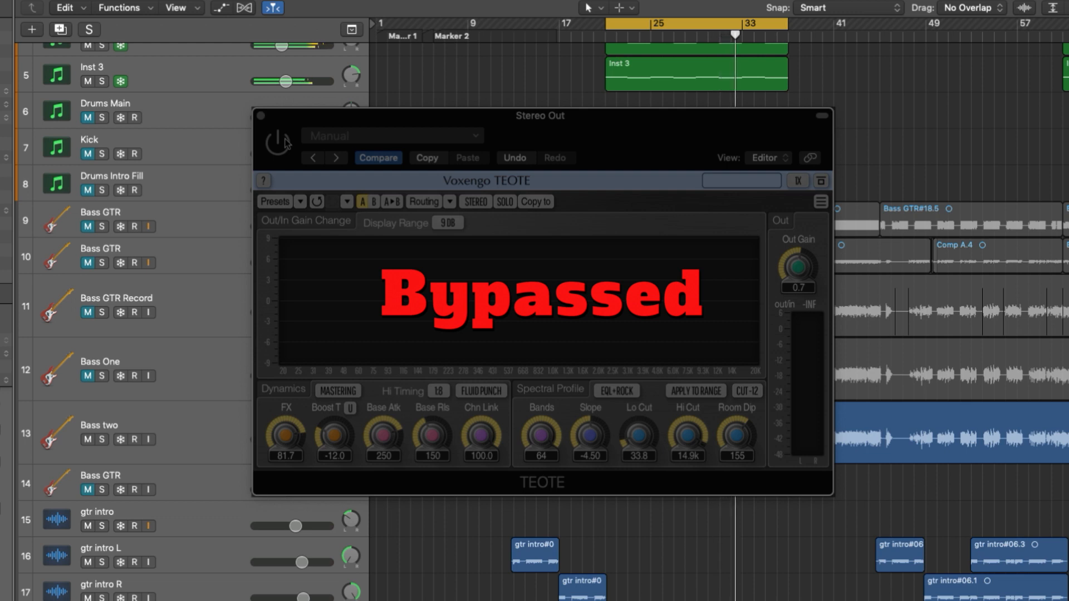
click(284, 143)
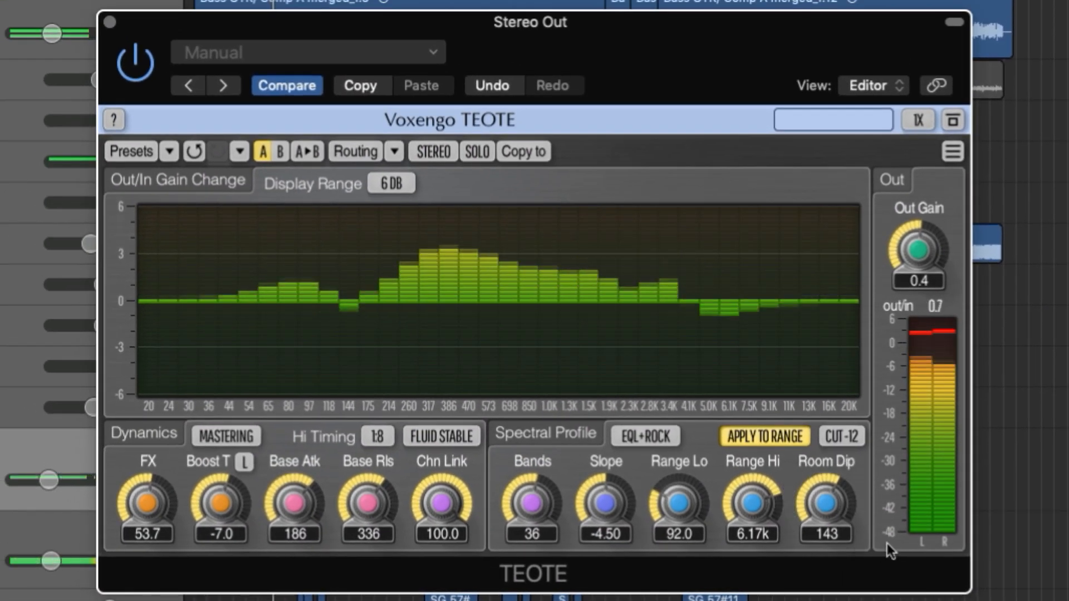
- Set Base Atk to 205, the number of bands to 40 and the Slope to -4.08
mouse_move(294, 503)
mouse_down()
mouse_move(294, 489)
mouse_move(294, 500)
mouse_up()
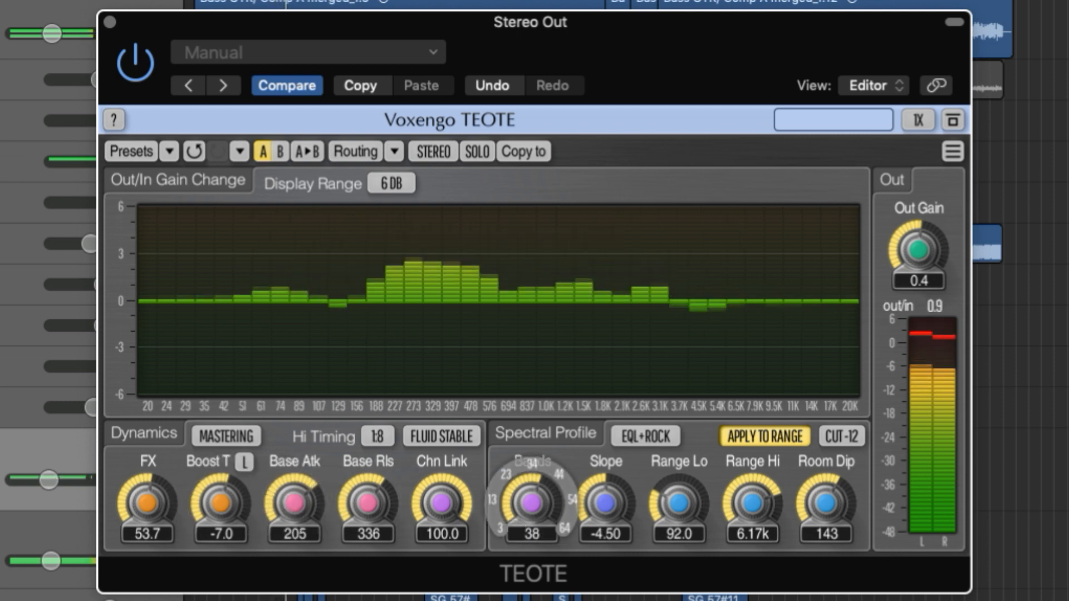
drag(528, 515, 529, 510)
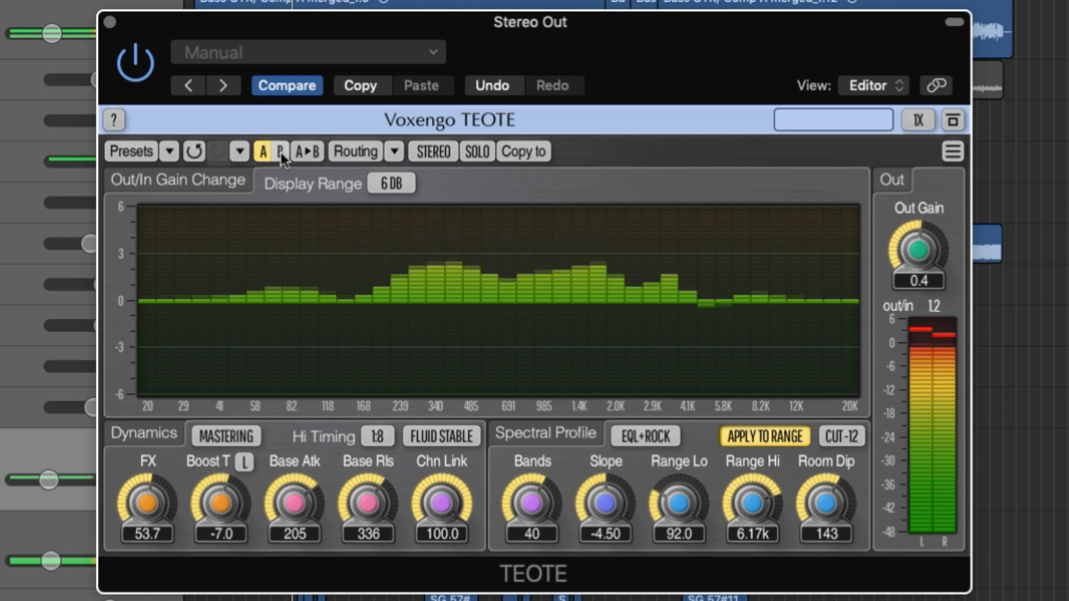
drag(597, 507, 597, 501)
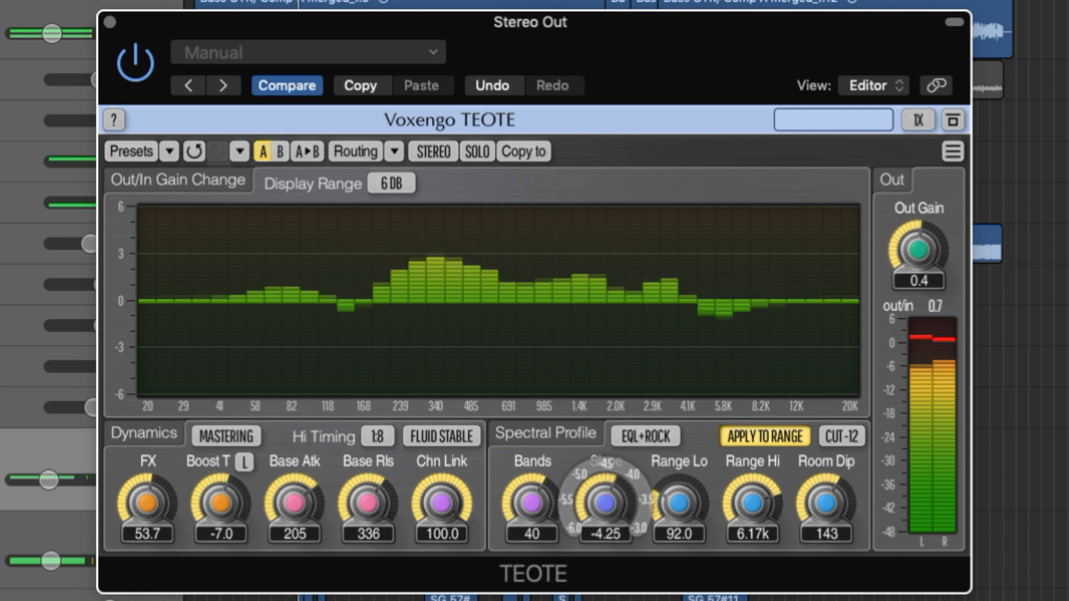
- Switch to settings slot B and give it 42 bands, the FLAT spectral profile and a Range Lo of 134
click(280, 151)
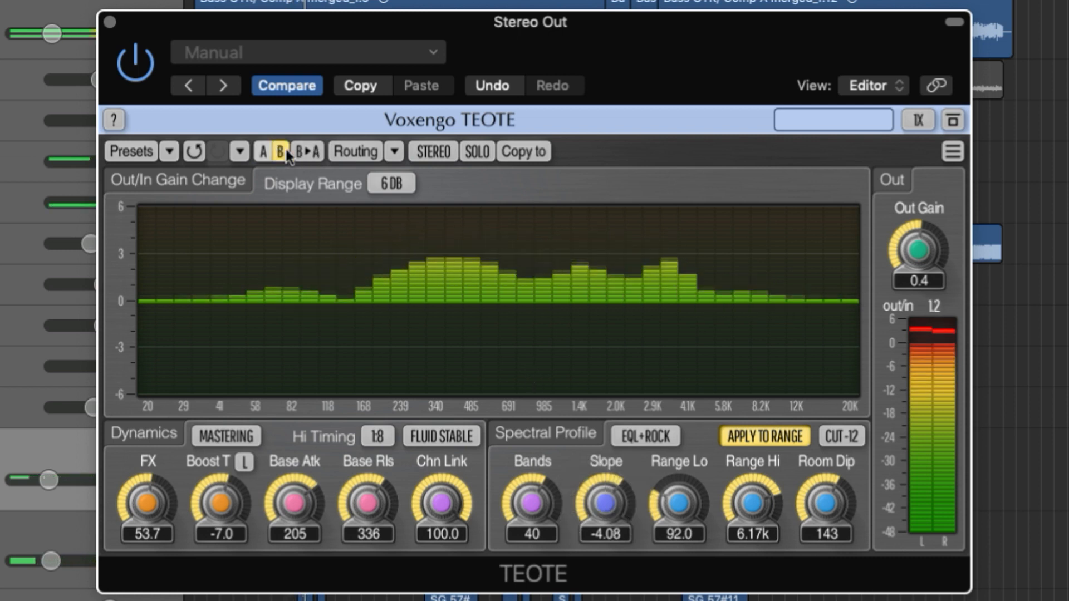
drag(529, 504, 529, 511)
click(637, 432)
click(655, 366)
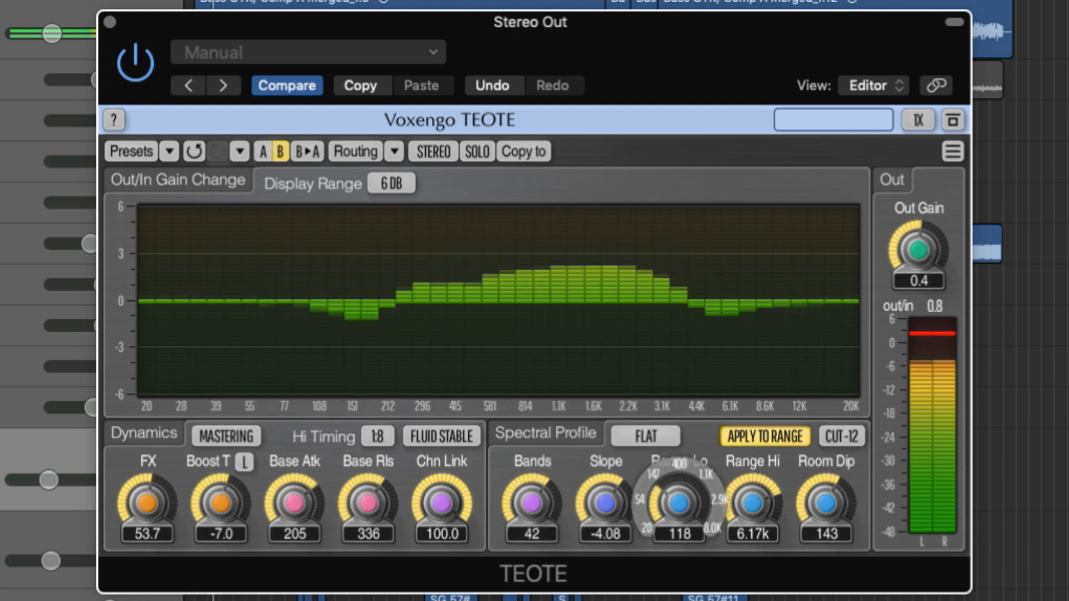
drag(678, 502, 683, 505)
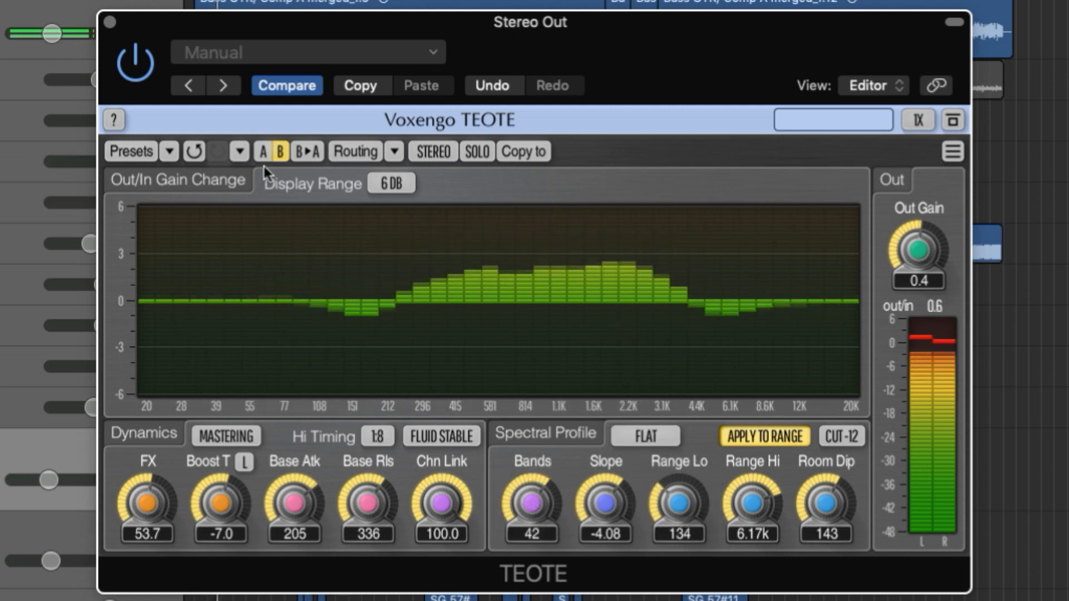